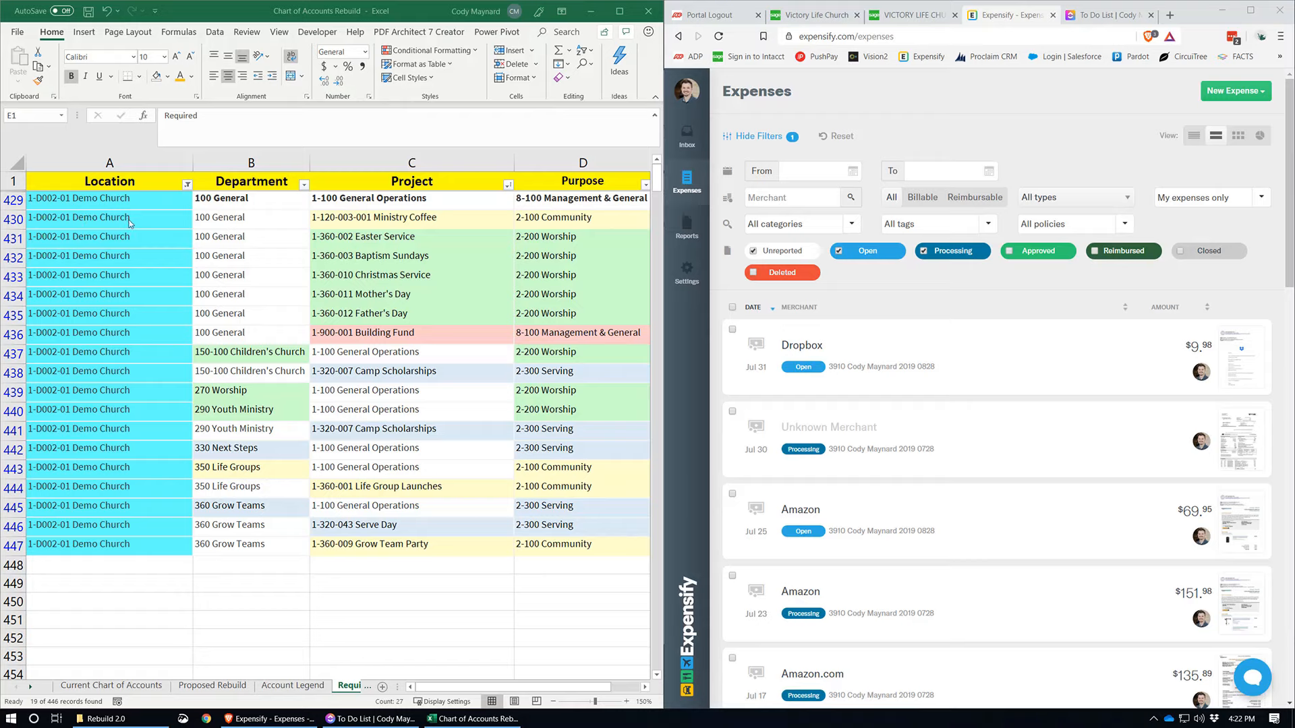
Step: Examine the Location entry for Demo Church and its Department entries, including General, Children's Church, Worship and Youth Ministry
{"action": "left_click", "coordinate": [144, 205]}
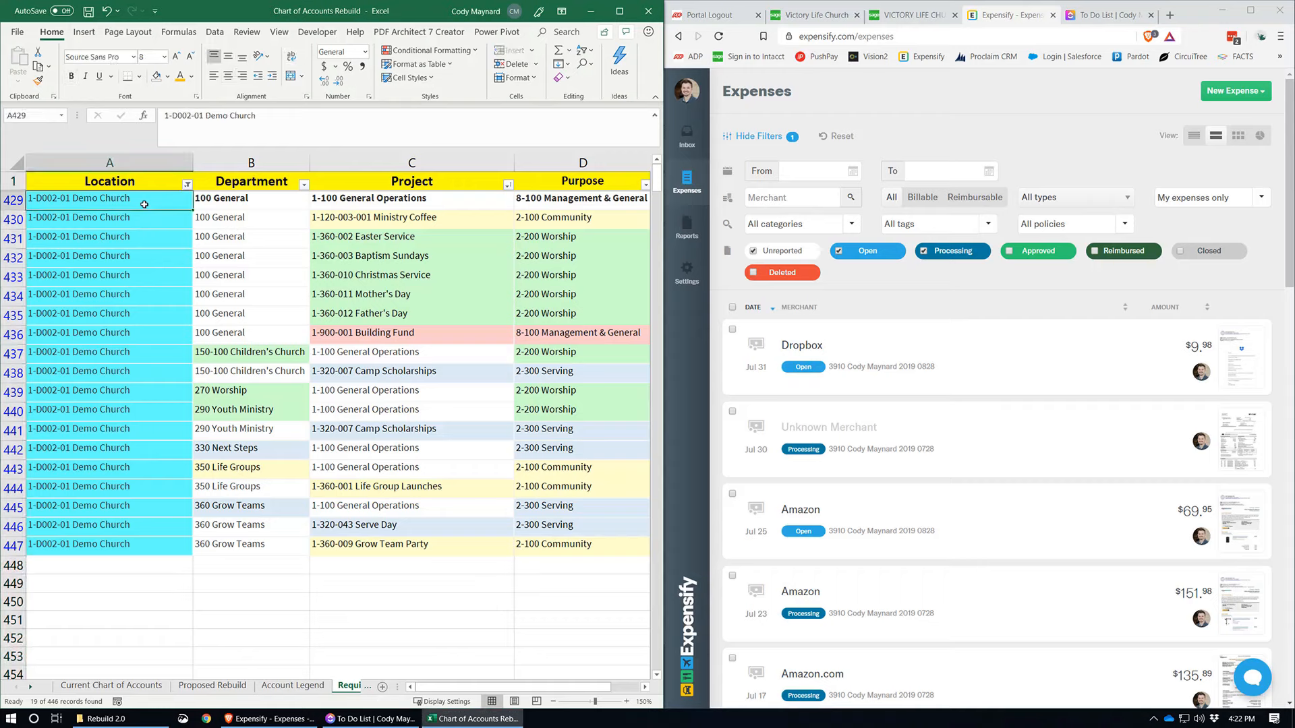
{"action": "left_click_drag", "start_coordinate": [252, 201], "coordinate": [267, 365]}
{"action": "left_click", "coordinate": [266, 349]}
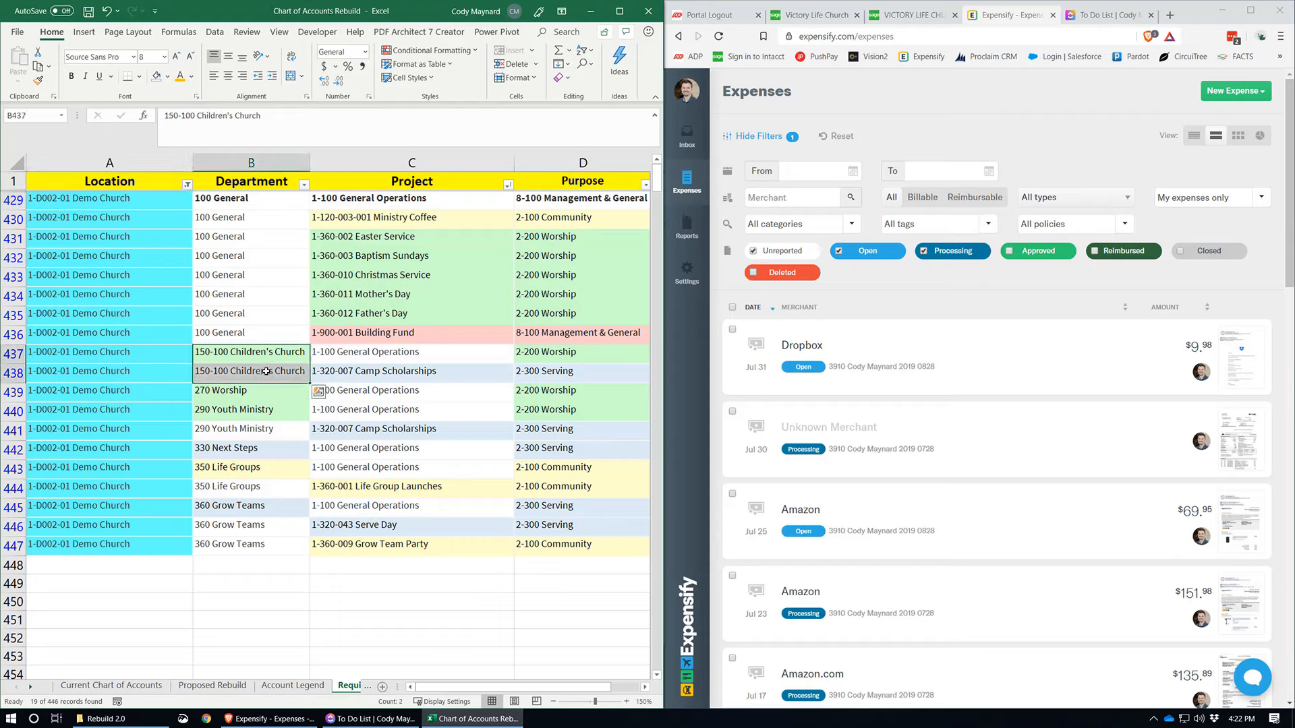
{"action": "left_click", "coordinate": [251, 391]}
{"action": "left_click_drag", "start_coordinate": [252, 410], "coordinate": [254, 428]}
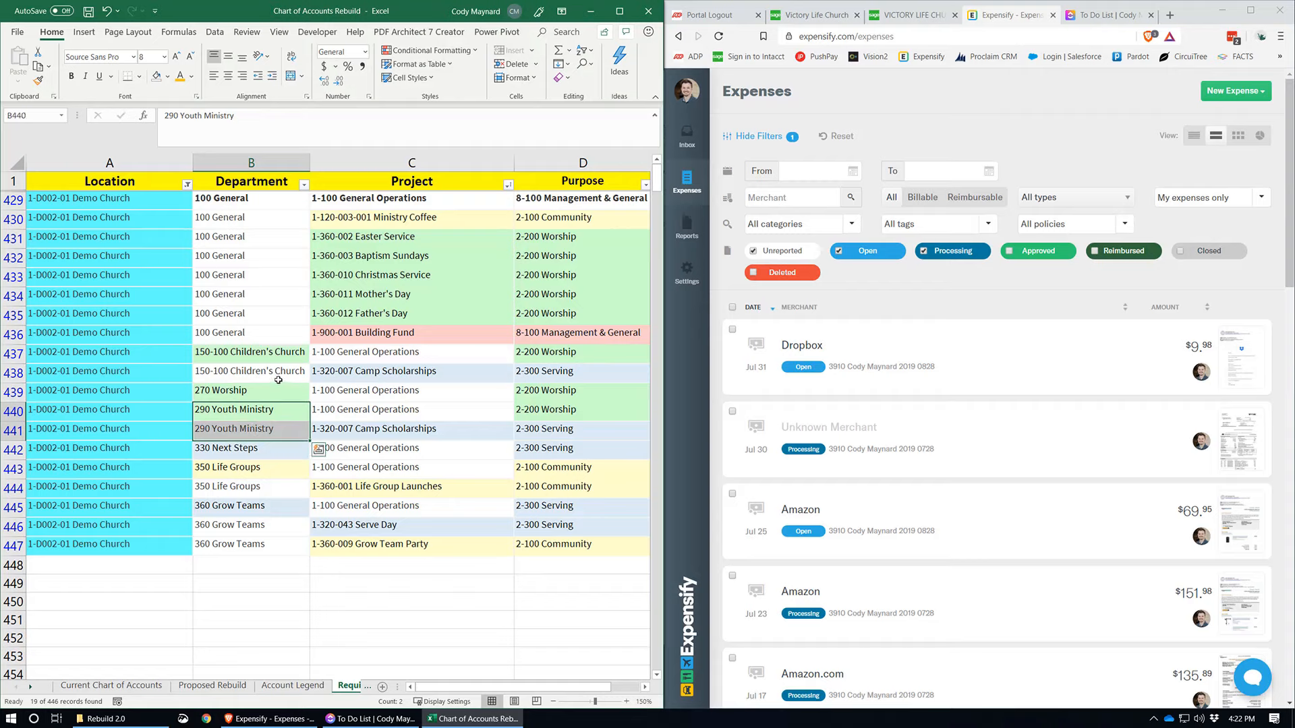
{"action": "left_click", "coordinate": [282, 314]}
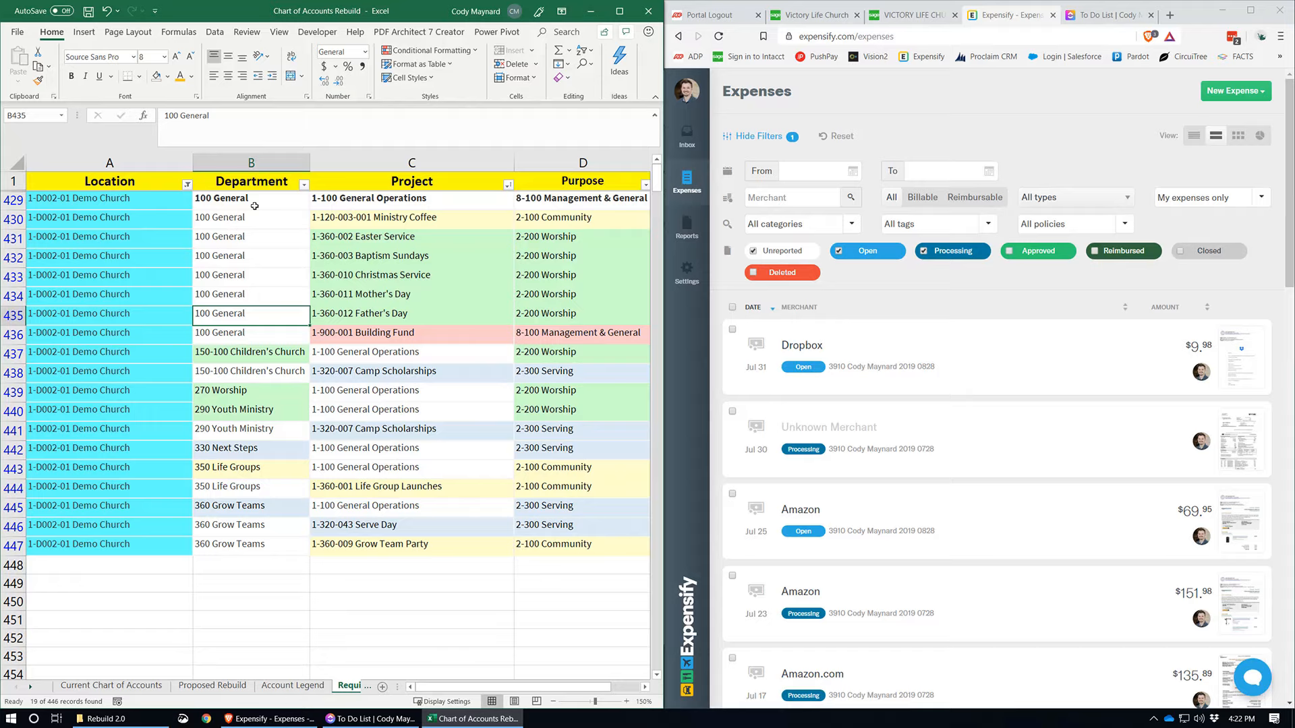
Step: Examine the Project column entries, comparing General Operations, Camp Scholarships, Building Fund and the special service projects
{"action": "left_click", "coordinate": [360, 201]}
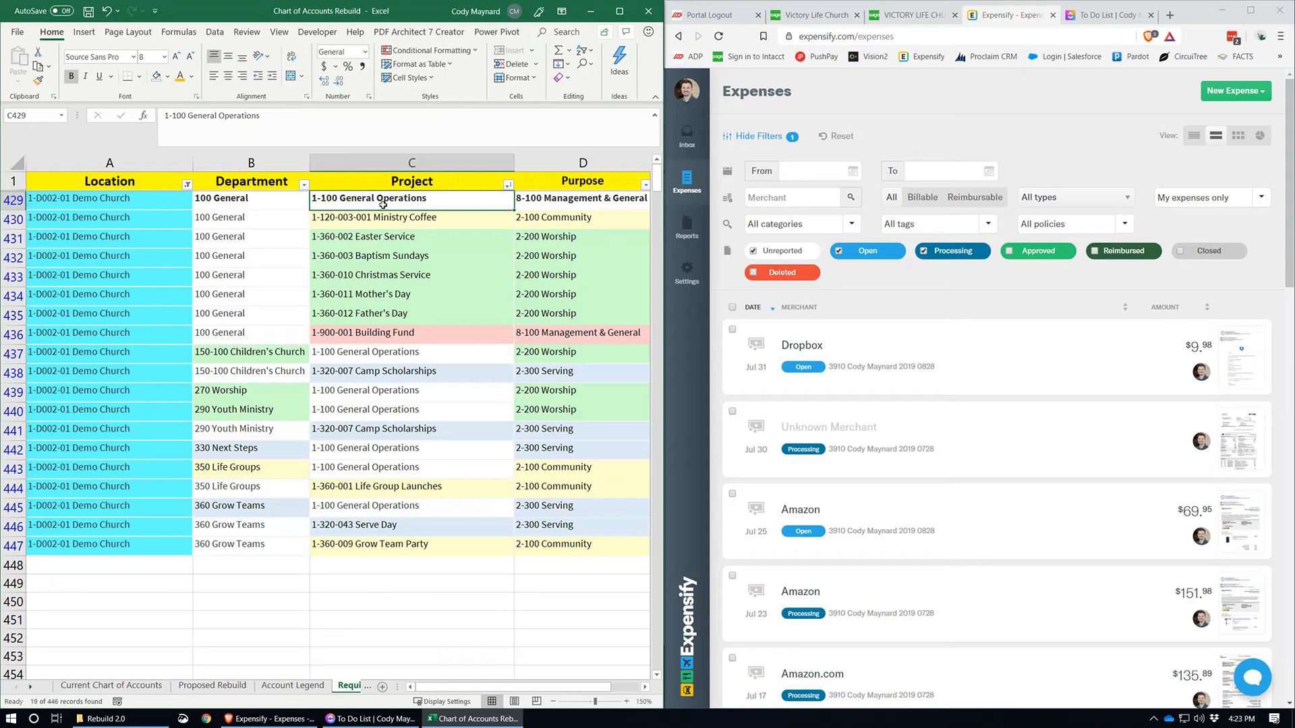
{"action": "left_click", "coordinate": [359, 376]}
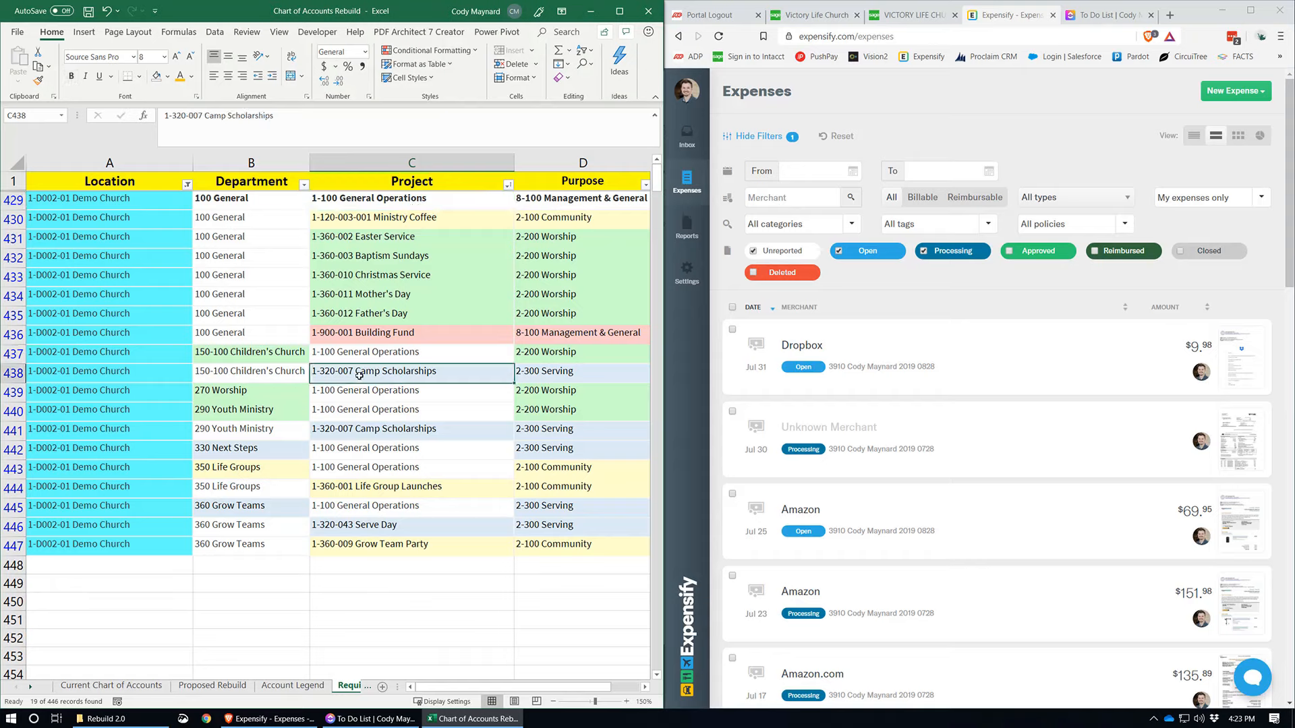
{"action": "left_click", "coordinate": [381, 333]}
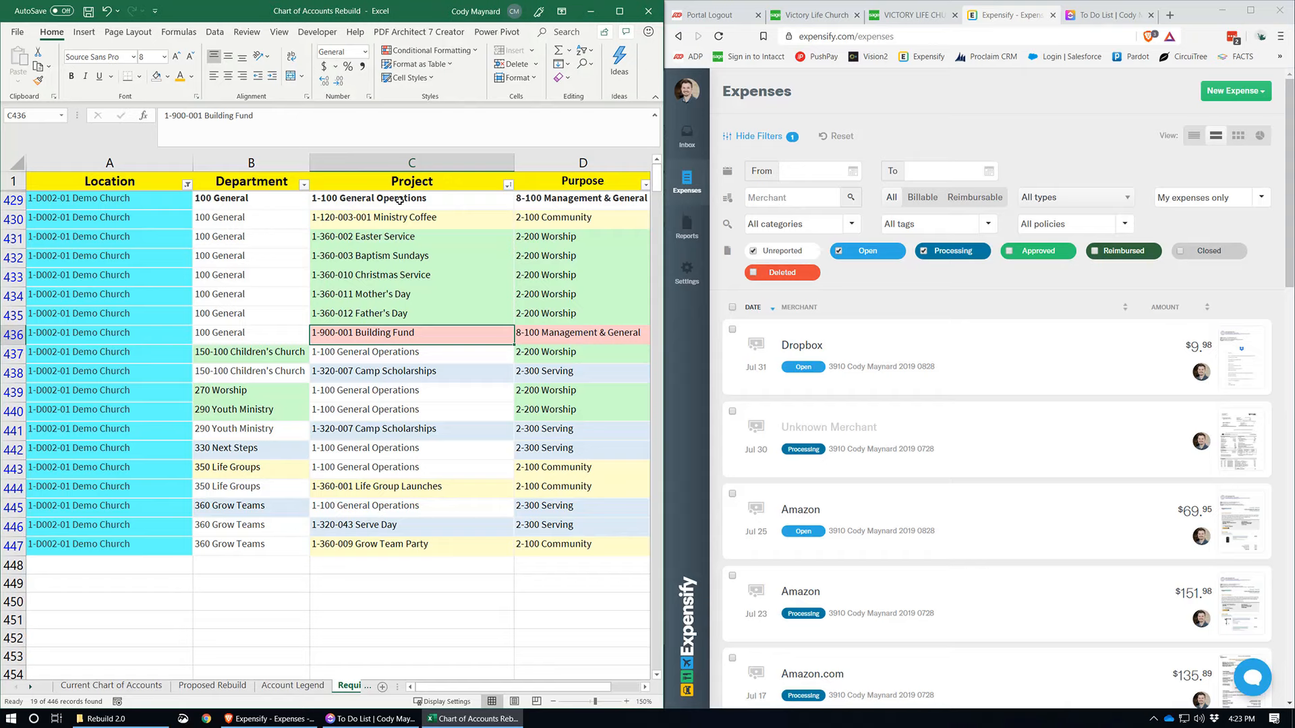
{"action": "left_click_drag", "start_coordinate": [400, 199], "coordinate": [406, 309]}
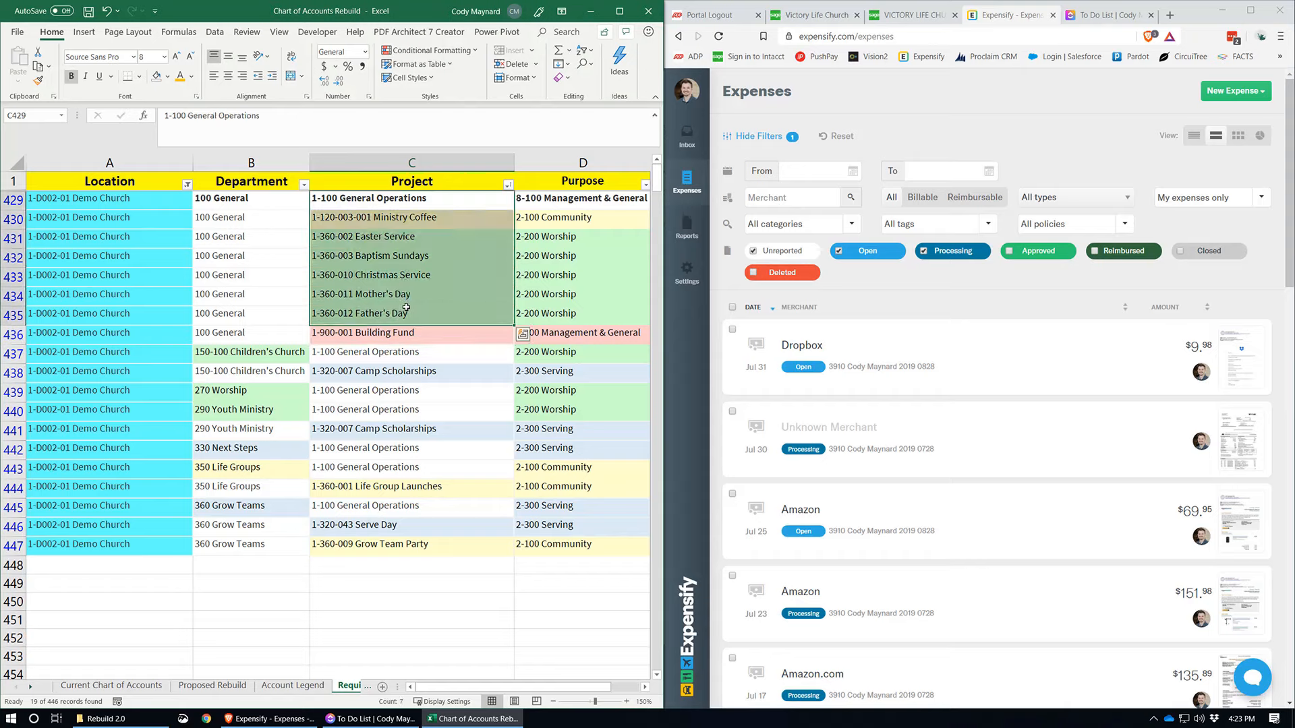
{"action": "left_click", "coordinate": [404, 242]}
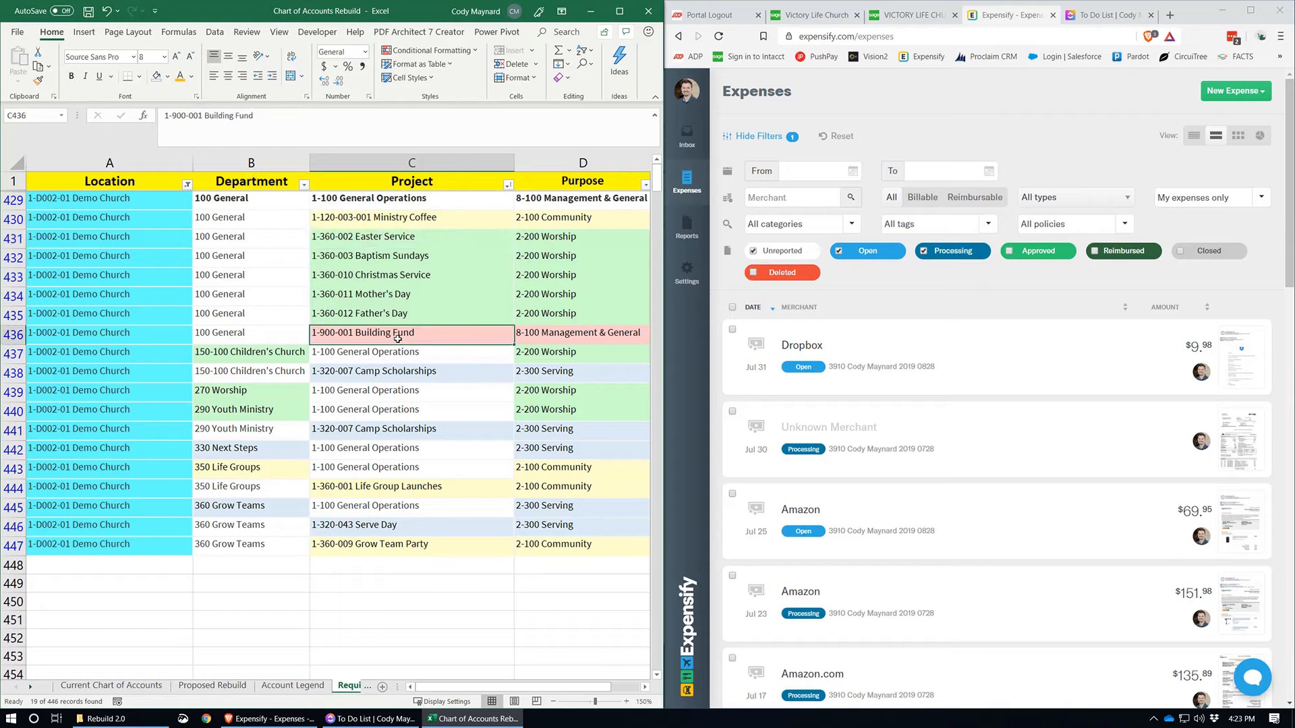
Step: Examine the Purpose column's Management & General, Worship, Community and Serving entries, and the full coding of the Easter Service row
{"action": "left_click", "coordinate": [553, 164]}
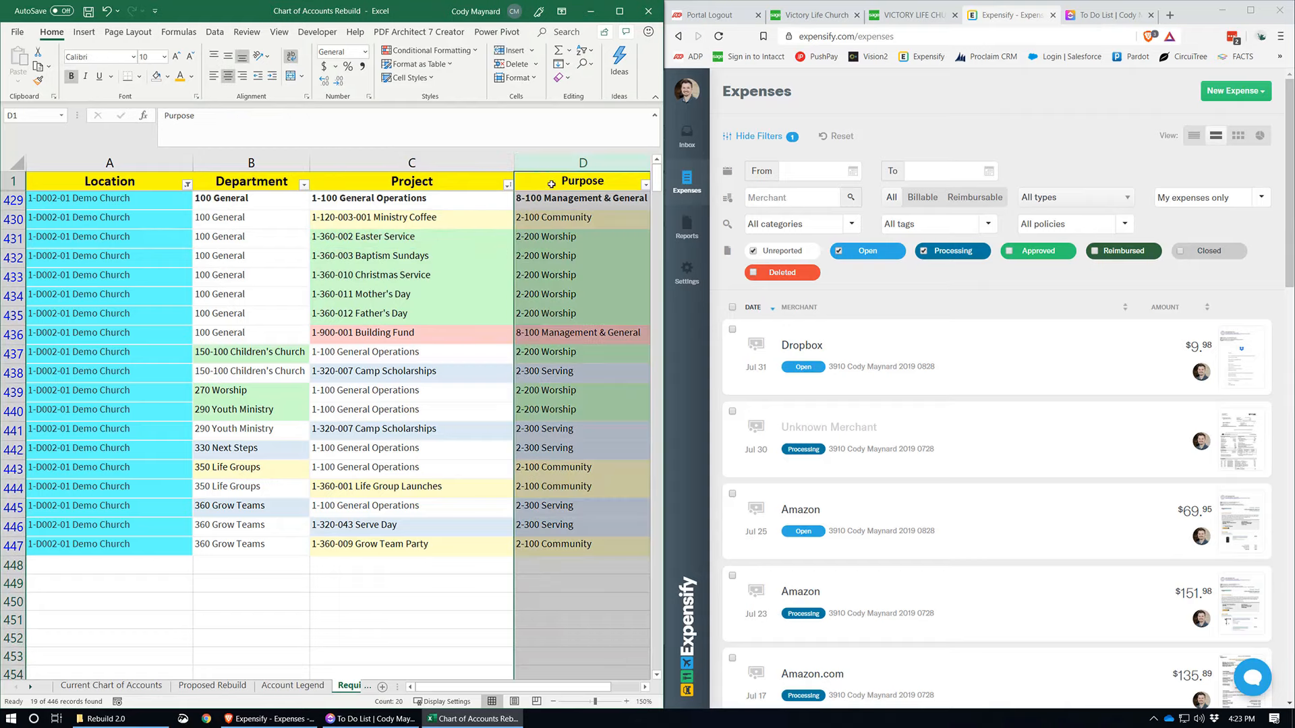
{"action": "left_click", "coordinate": [551, 195]}
{"action": "left_click_drag", "start_coordinate": [533, 241], "coordinate": [548, 313]}
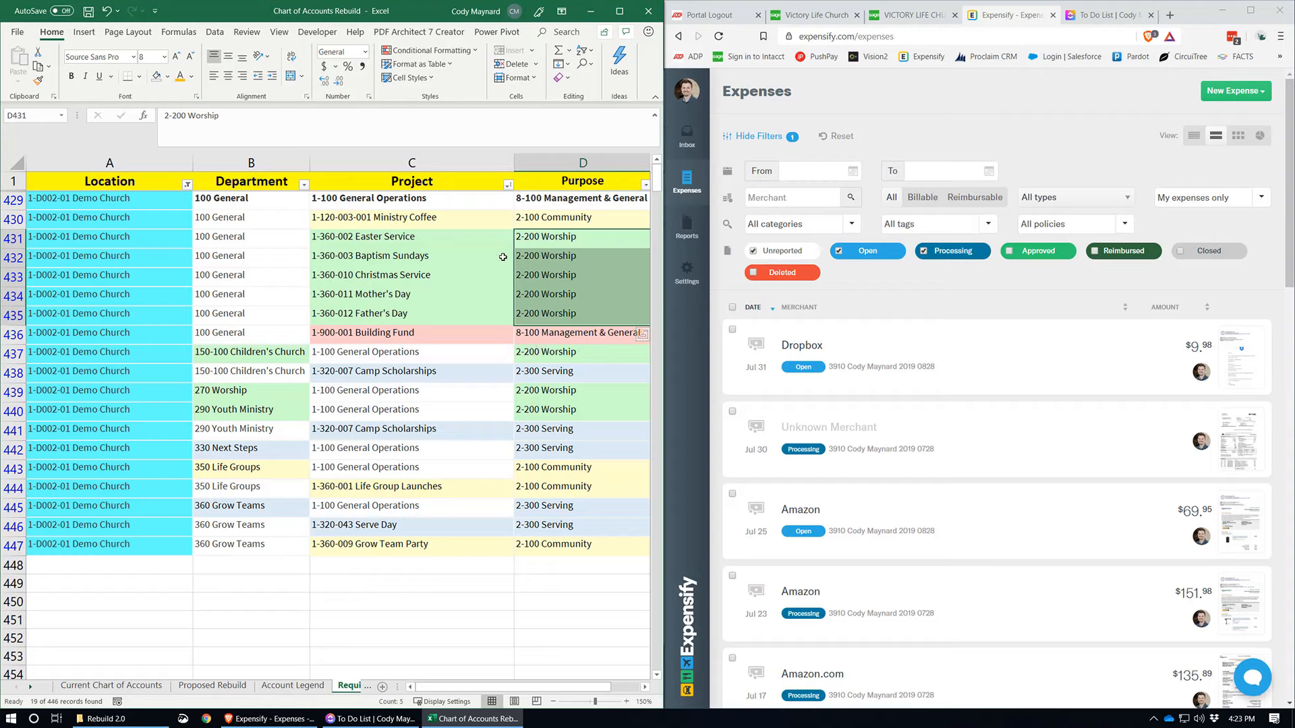
{"action": "left_click", "coordinate": [548, 236]}
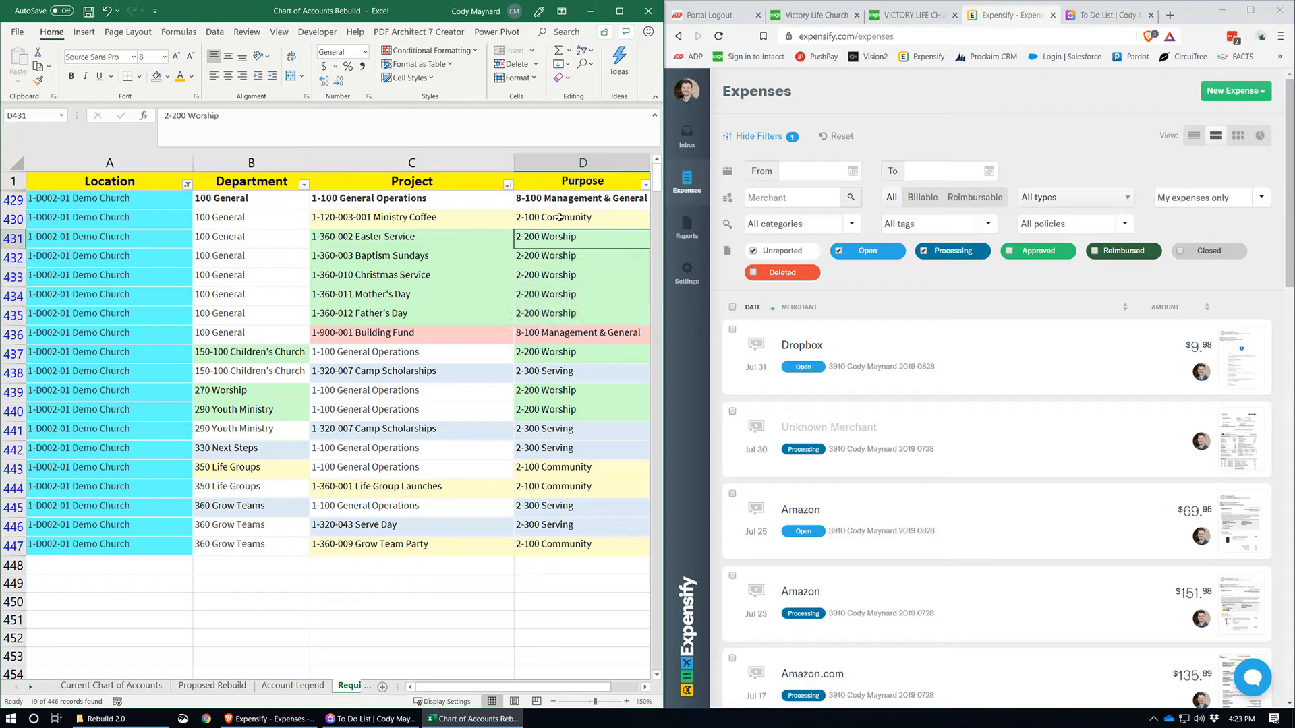
{"action": "left_click", "coordinate": [559, 217]}
{"action": "left_click", "coordinate": [571, 374]}
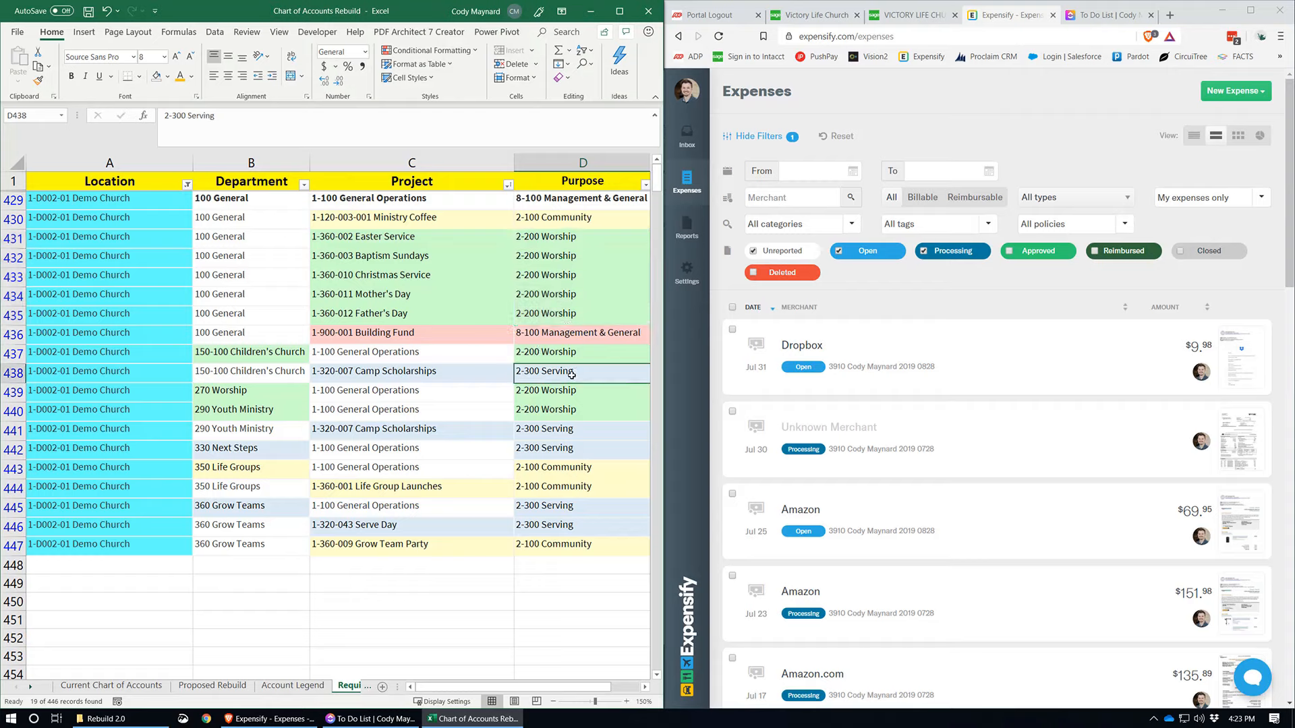
{"action": "left_click", "coordinate": [544, 333]}
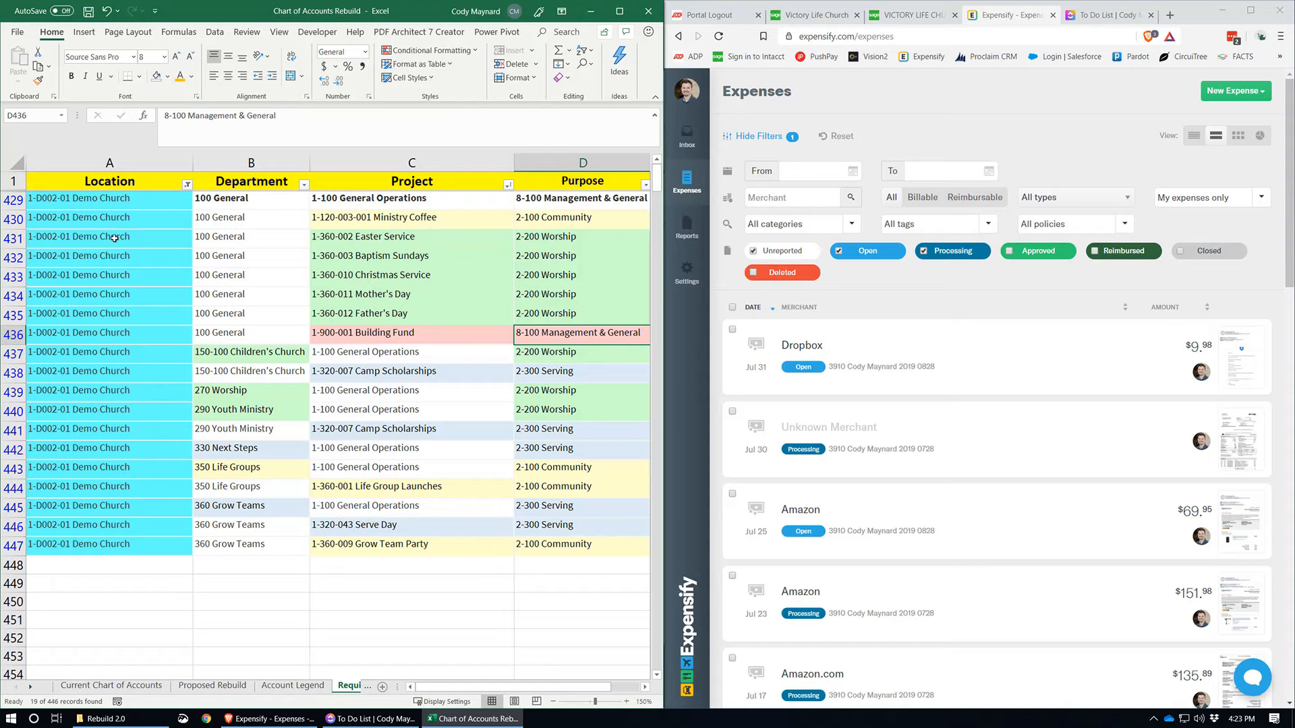
{"action": "left_click_drag", "start_coordinate": [114, 238], "coordinate": [560, 240]}
{"action": "left_click", "coordinate": [594, 238]}
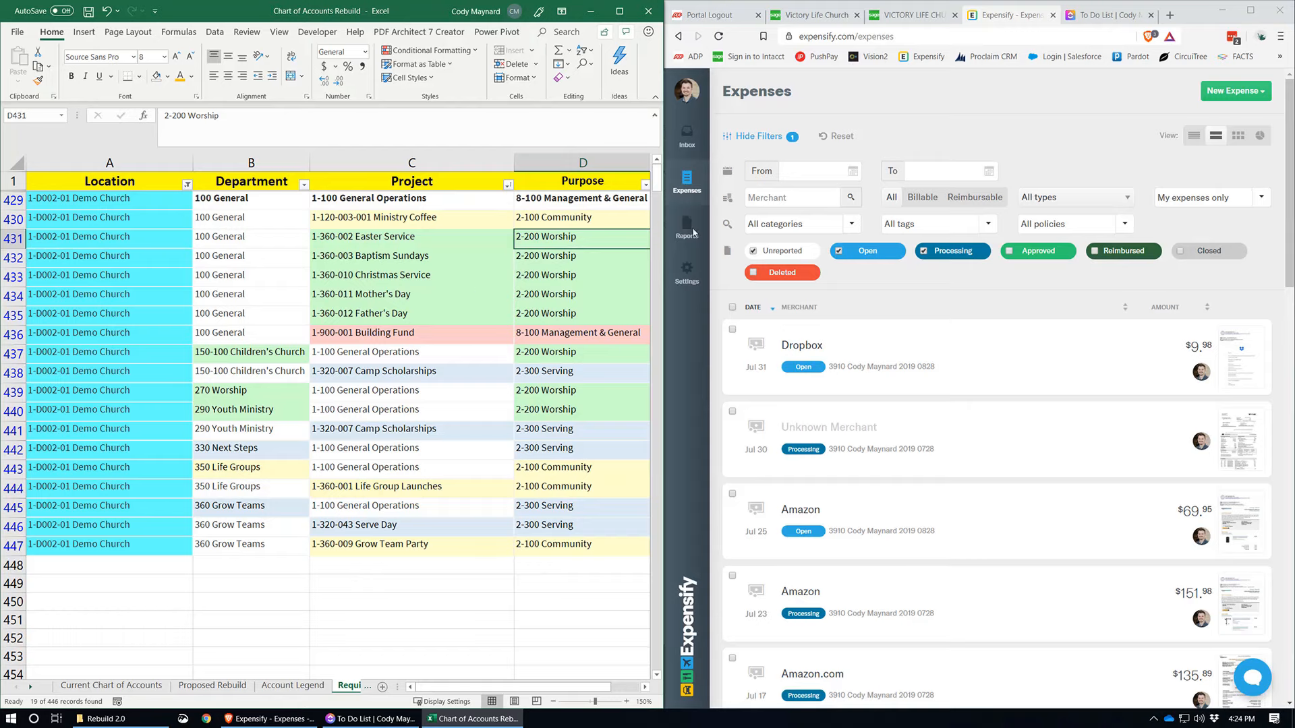
Step: Open the Dropbox expense in Expensify and check row 429 of the Excel sheet for its location, department, project and purpose
{"action": "left_click", "coordinate": [998, 347]}
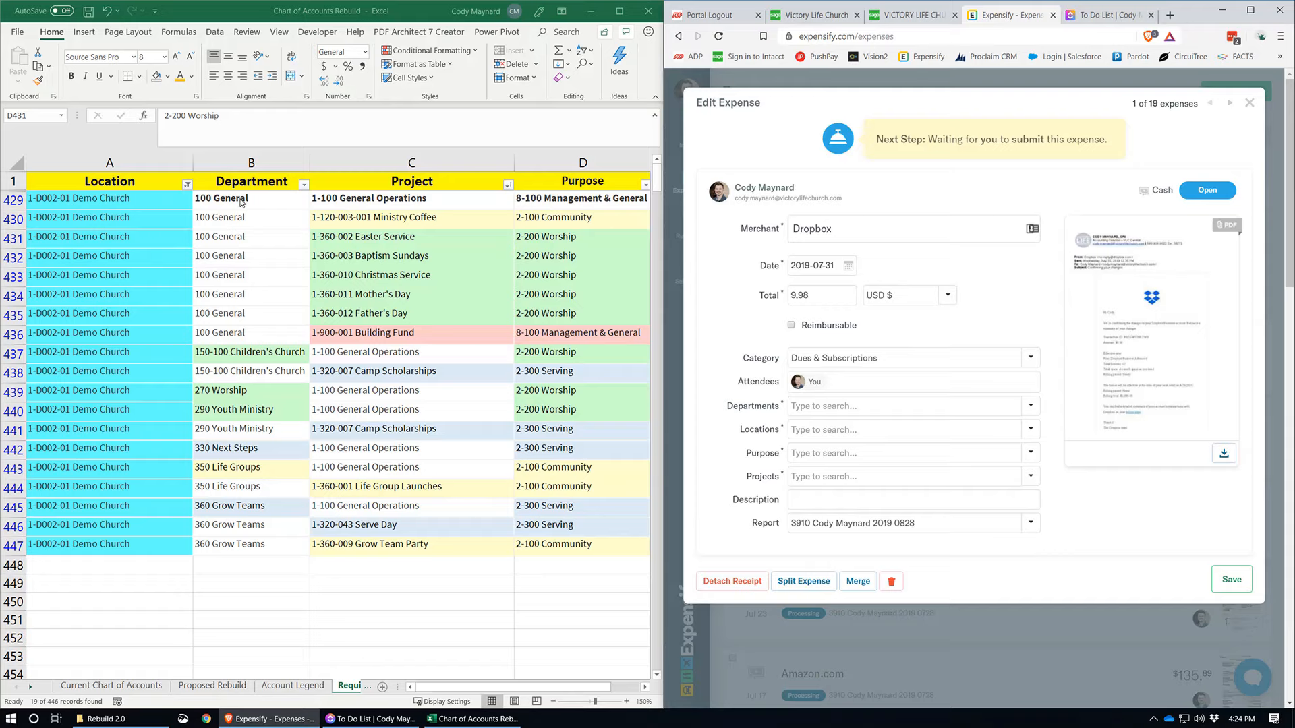
{"action": "left_click", "coordinate": [101, 217]}
{"action": "left_click", "coordinate": [98, 203]}
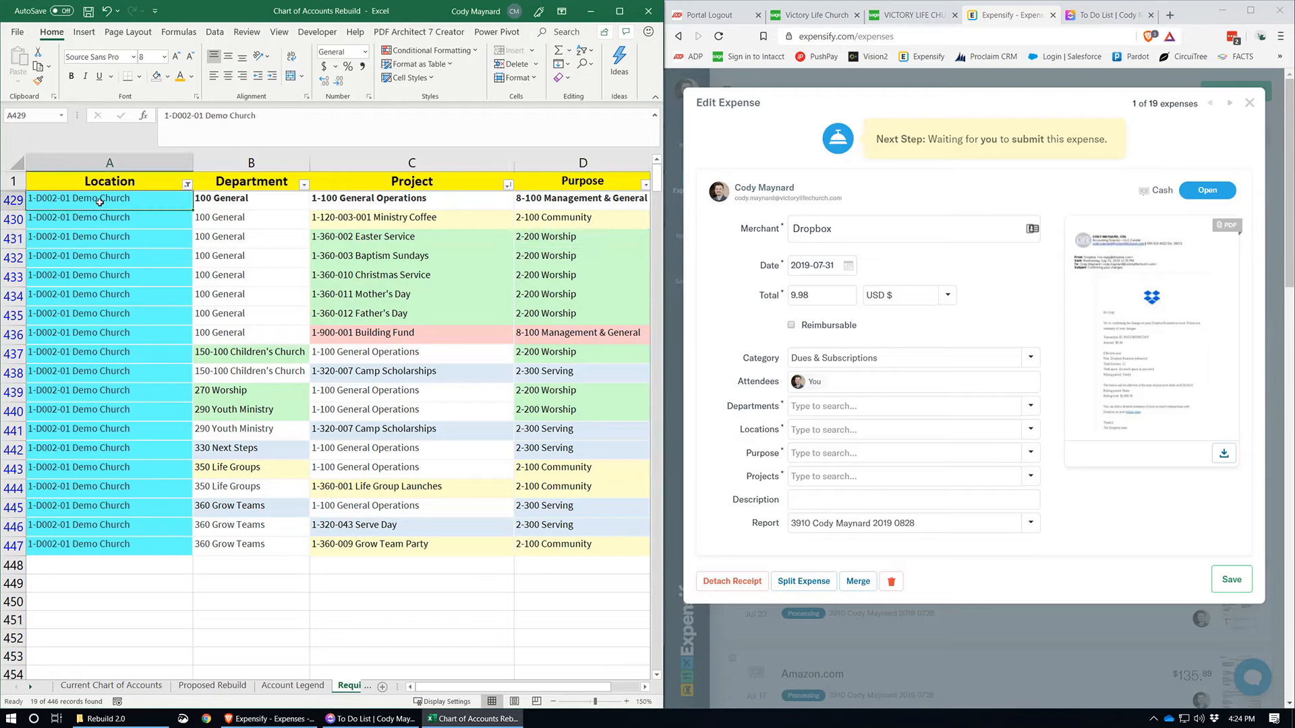
{"action": "left_click", "coordinate": [269, 195]}
{"action": "left_click", "coordinate": [372, 200]}
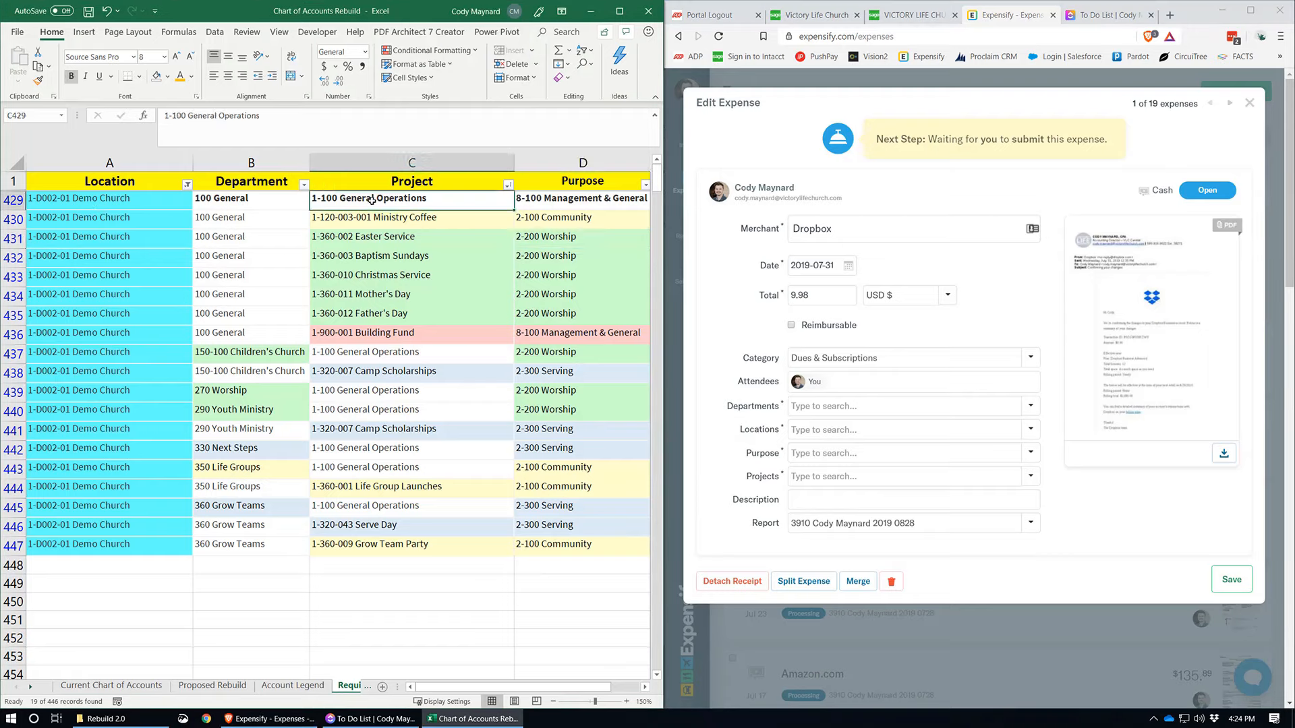
{"action": "left_click", "coordinate": [563, 195]}
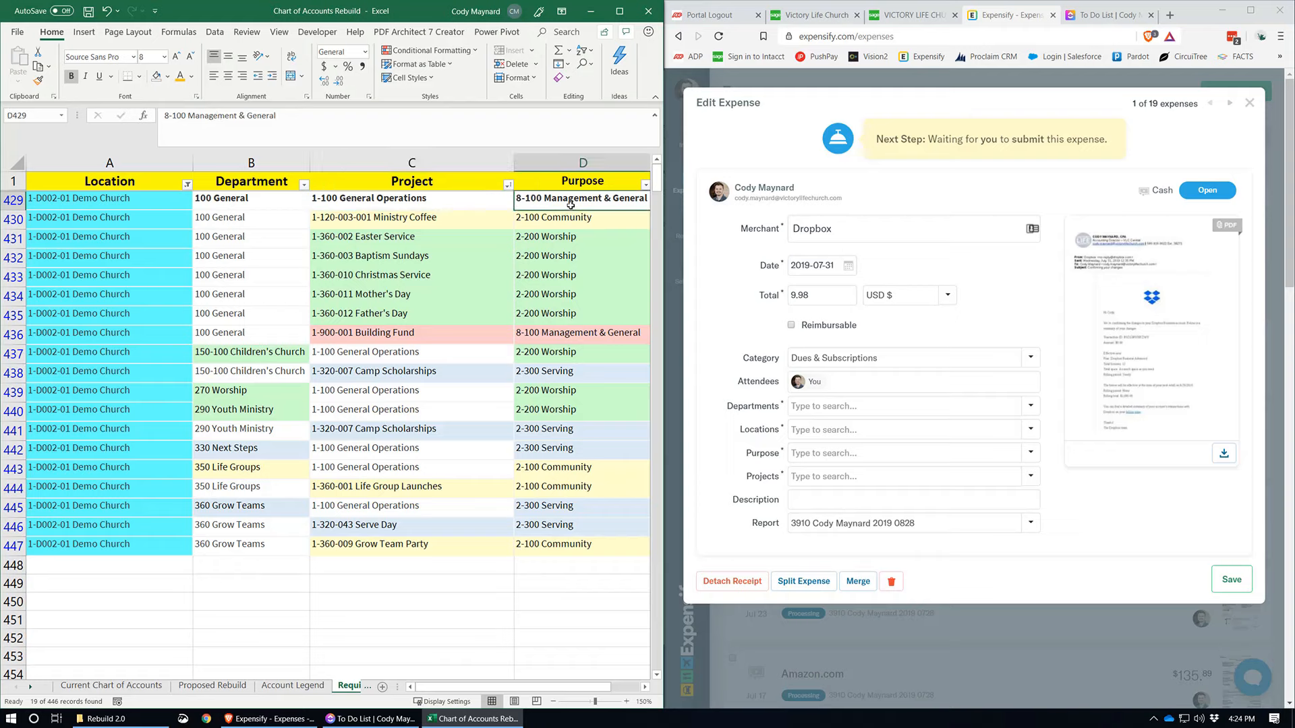
Step: In Expensify, set the Dropbox expense's location to Central Services and its department to General
{"action": "left_click", "coordinate": [840, 430]}
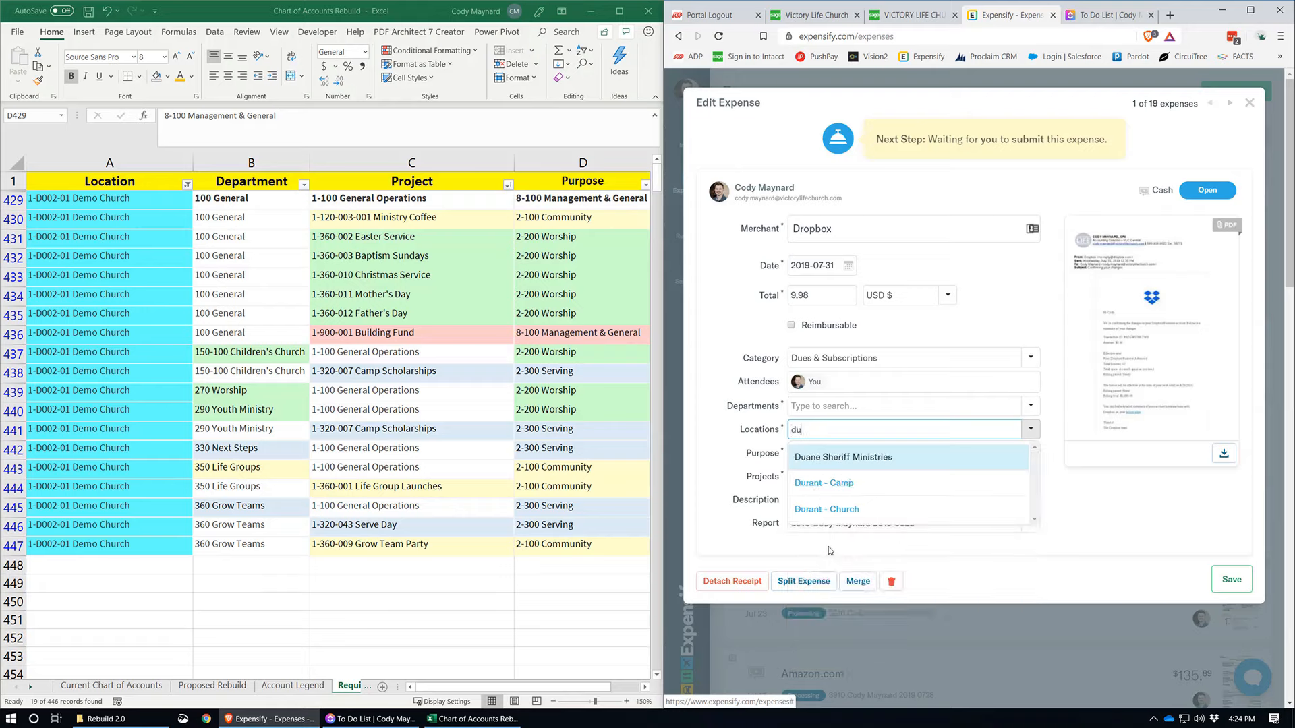
{"action": "type", "text": "ce"}
{"action": "left_click", "coordinate": [842, 458]}
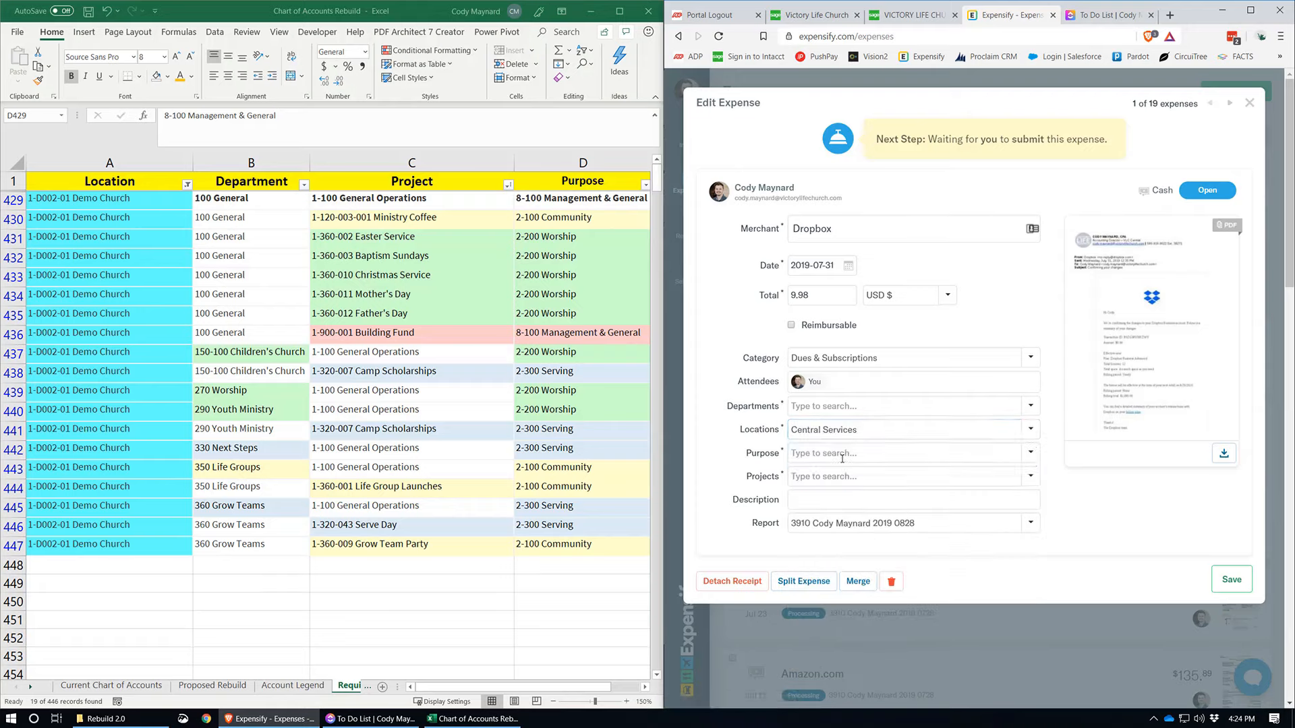
{"action": "left_click", "coordinate": [832, 406]}
{"action": "type", "text": "ge"}
{"action": "left_click", "coordinate": [834, 435]}
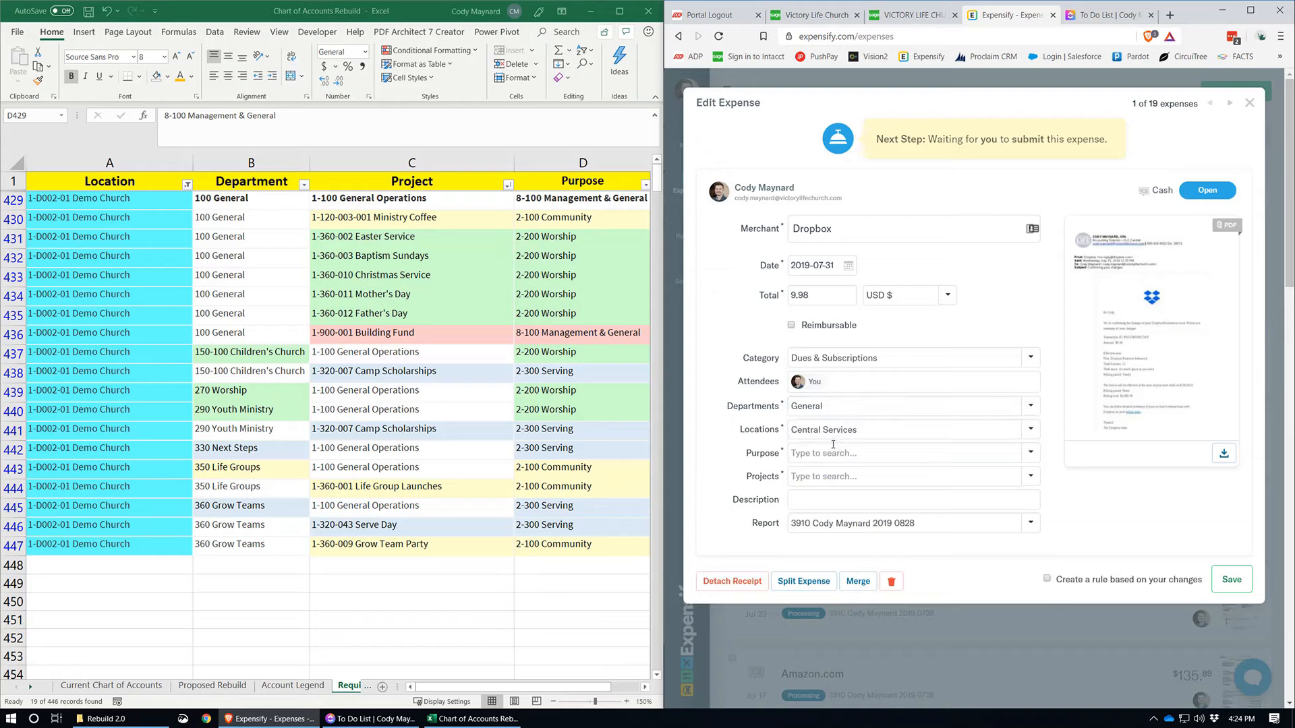
Step: Set the expense's purpose to Management & General and its project to General Operations
{"action": "left_click", "coordinate": [830, 458]}
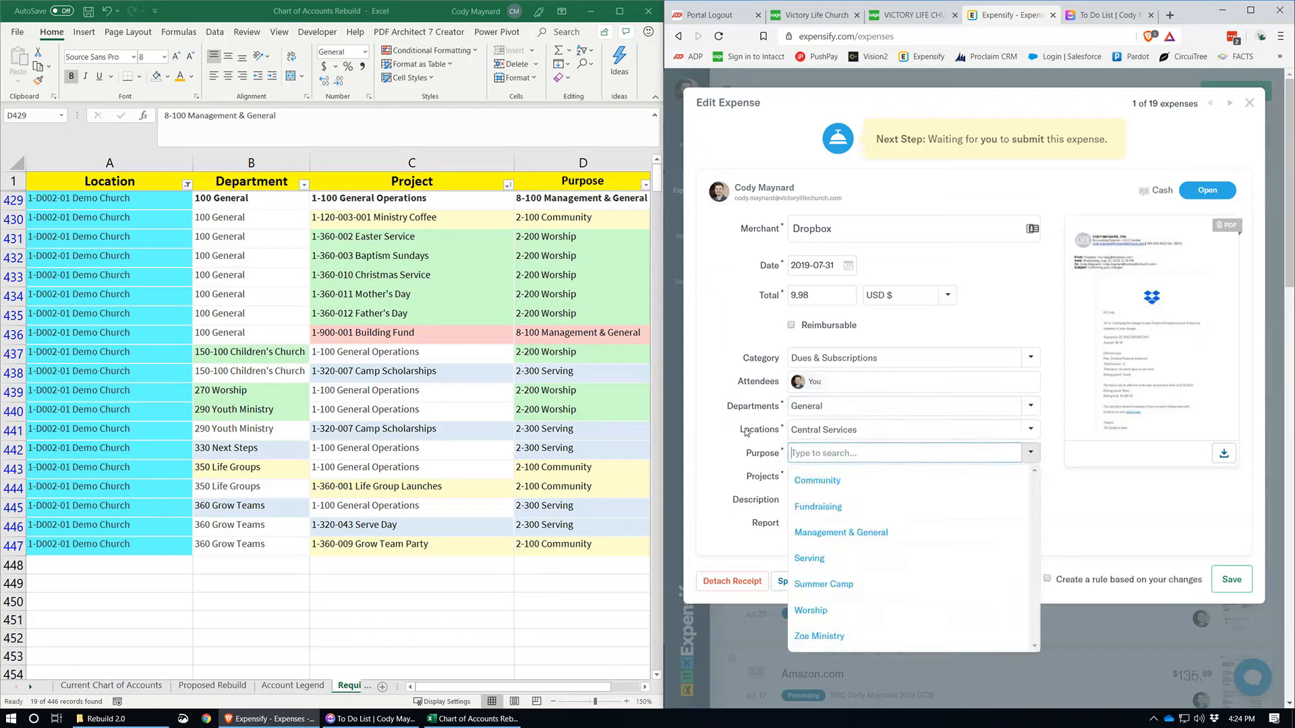
{"action": "type", "text": "ma"}
{"action": "left_click", "coordinate": [815, 482]}
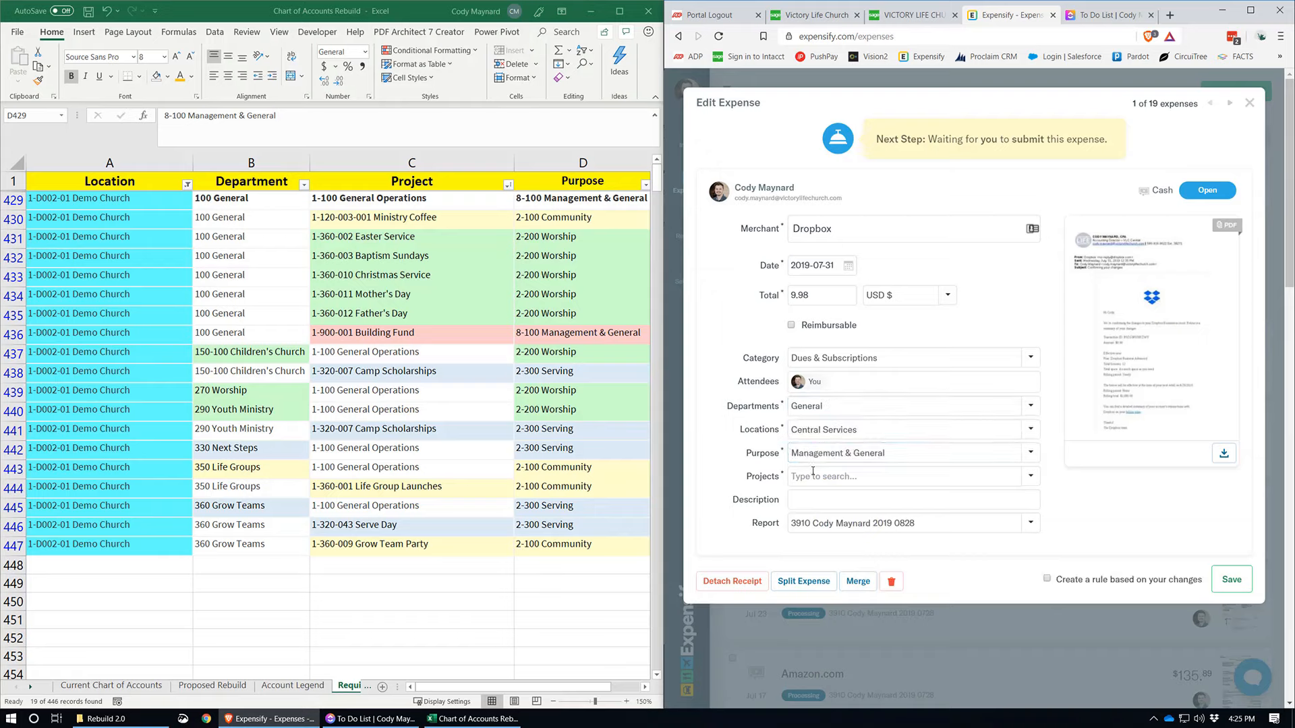
{"action": "type", "text": "ge"}
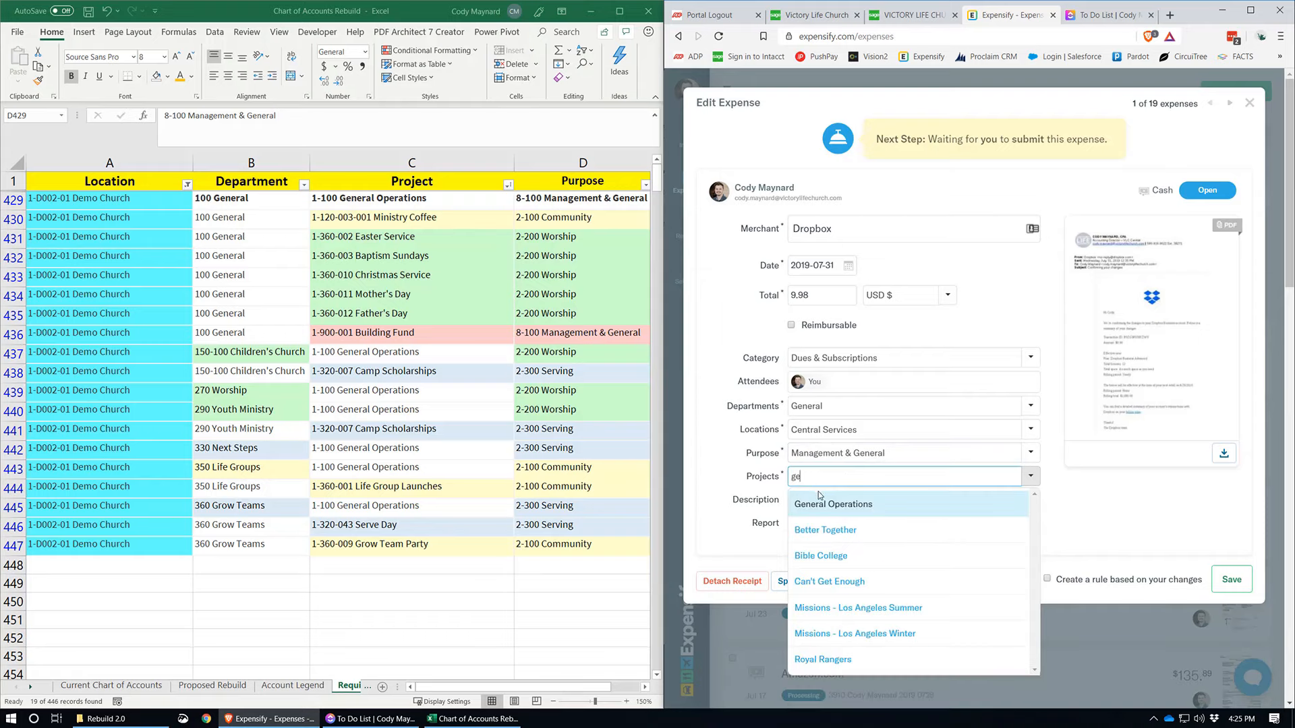
{"action": "left_click", "coordinate": [822, 503]}
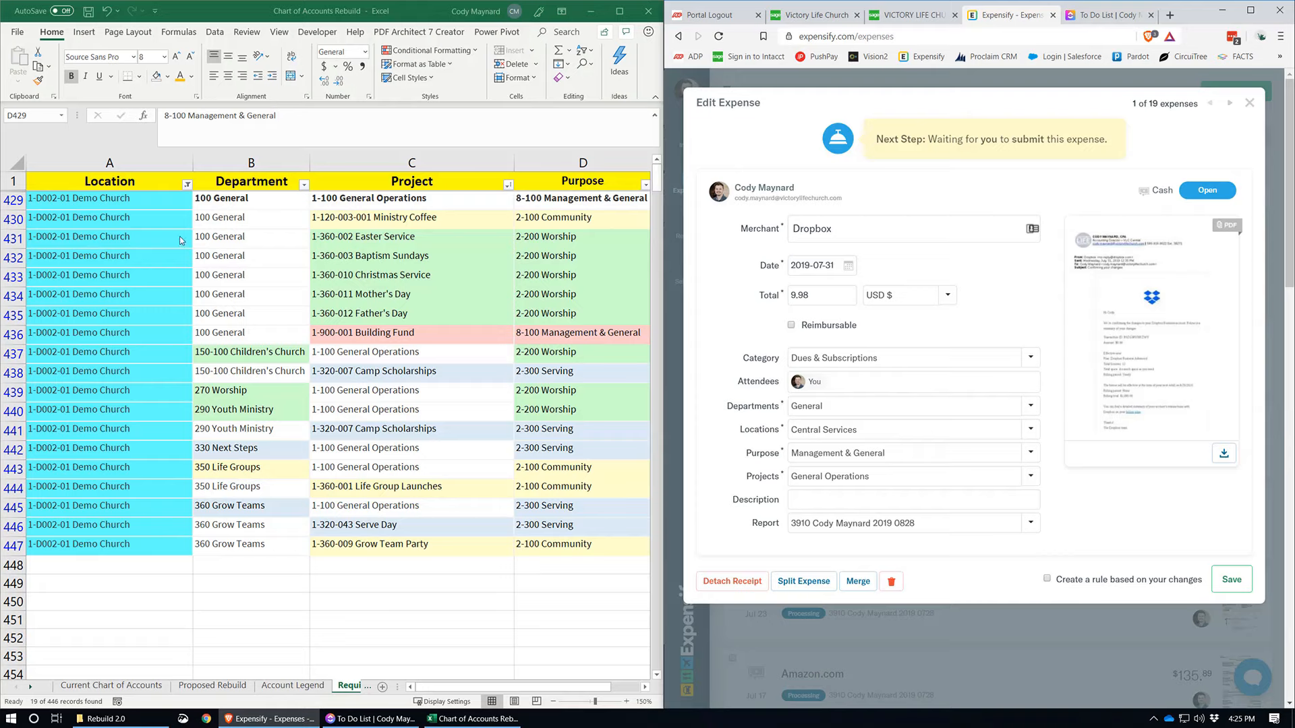
Step: Look over the coding combinations in the Excel sheet and select the whole Easter Service row 431
{"action": "left_click", "coordinate": [412, 256]}
{"action": "left_click_drag", "start_coordinate": [77, 200], "coordinate": [490, 583]}
{"action": "left_click", "coordinate": [464, 527]}
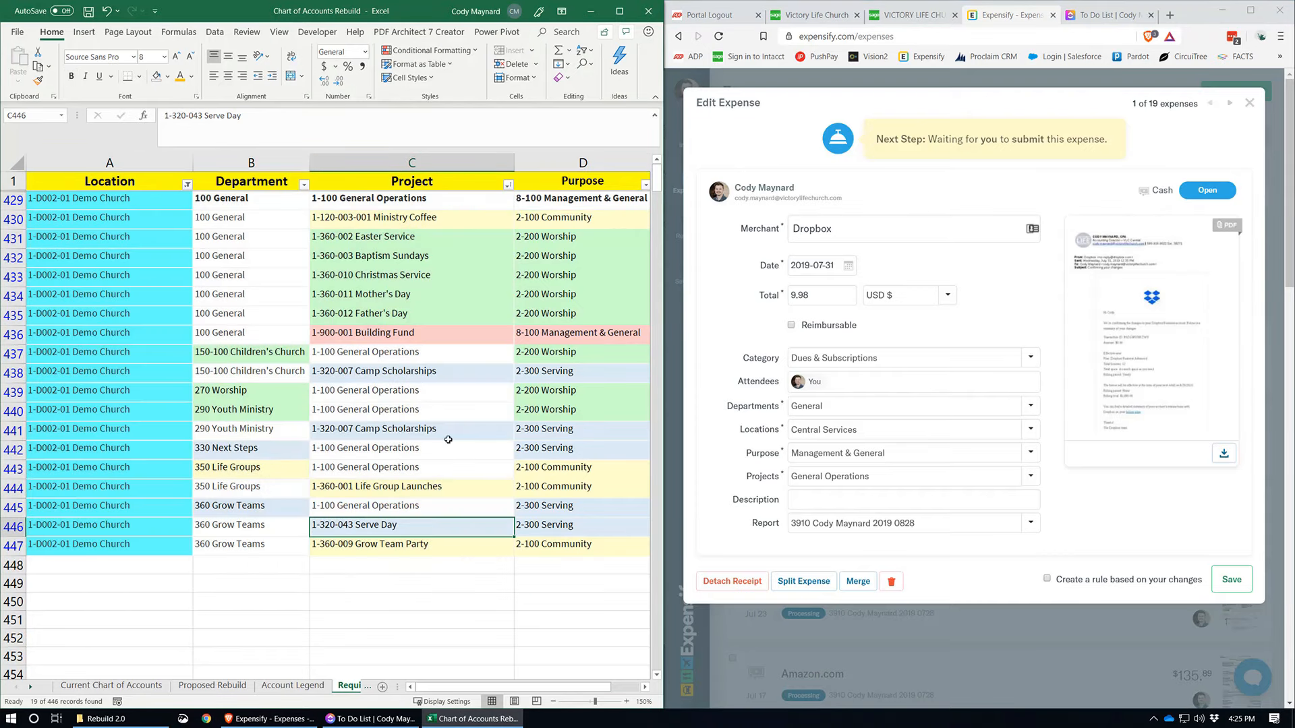
{"action": "left_click", "coordinate": [379, 234]}
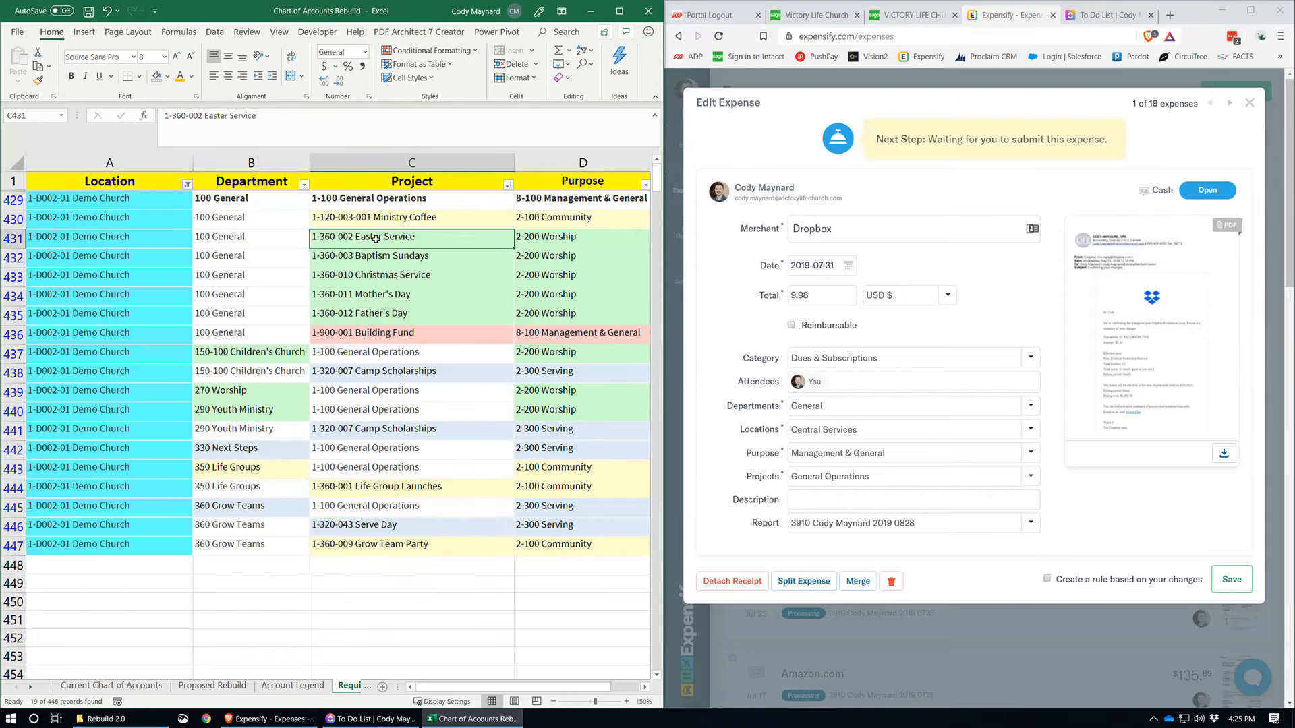
{"action": "left_click", "coordinate": [18, 234]}
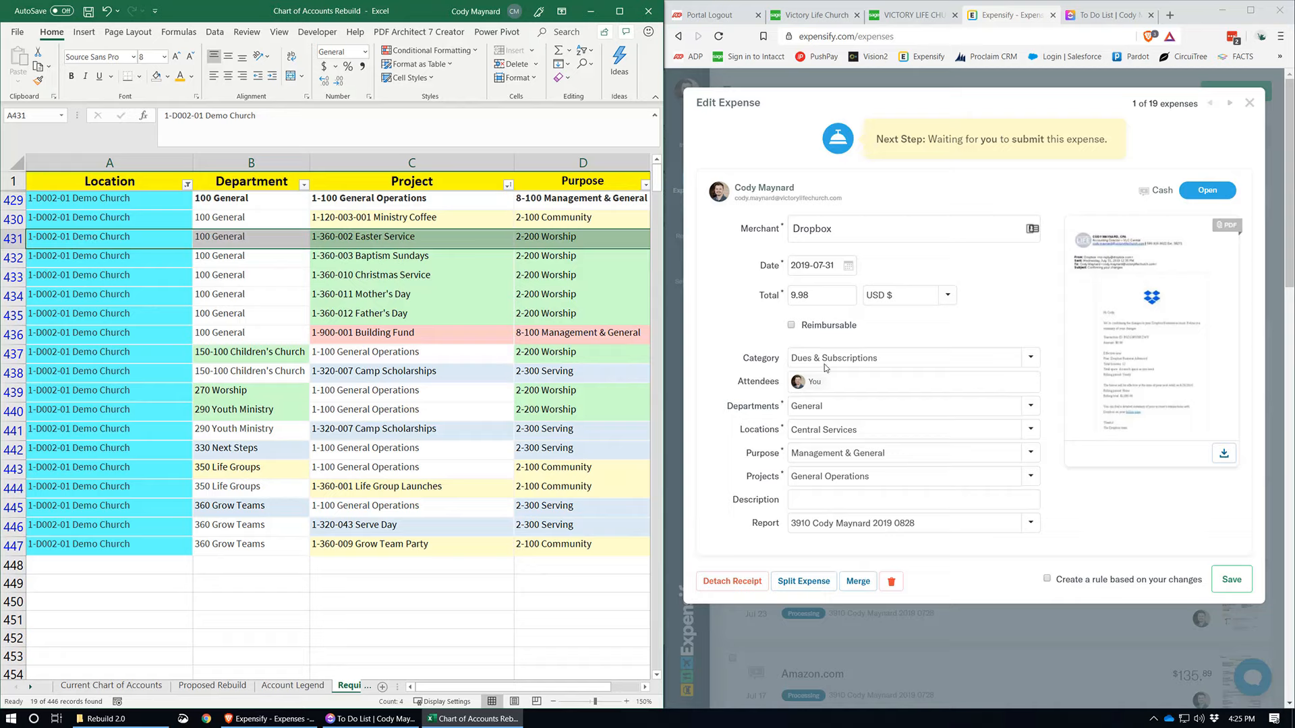
Step: In Expensify, clear the Dropbox expense's department and set its purpose to Worship
{"action": "left_click", "coordinate": [836, 404]}
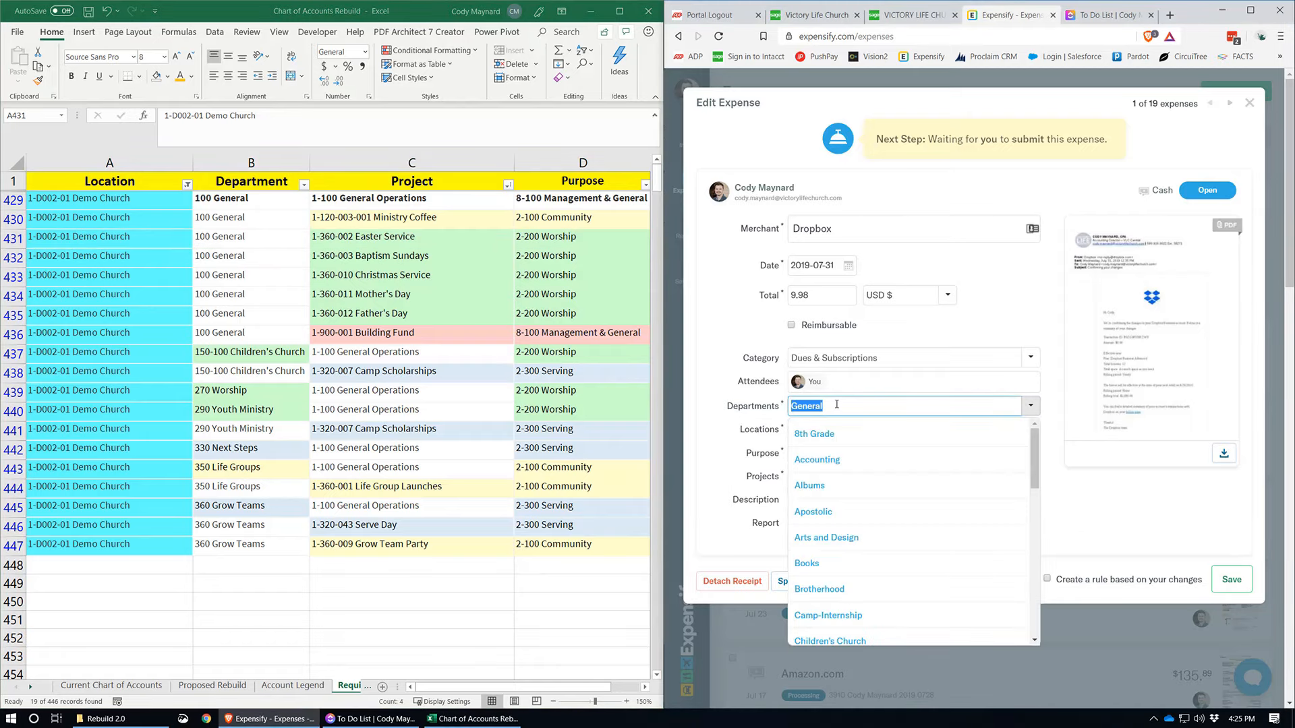
{"action": "left_click", "coordinate": [840, 404]}
{"action": "left_click", "coordinate": [776, 429]}
{"action": "left_click", "coordinate": [807, 456]}
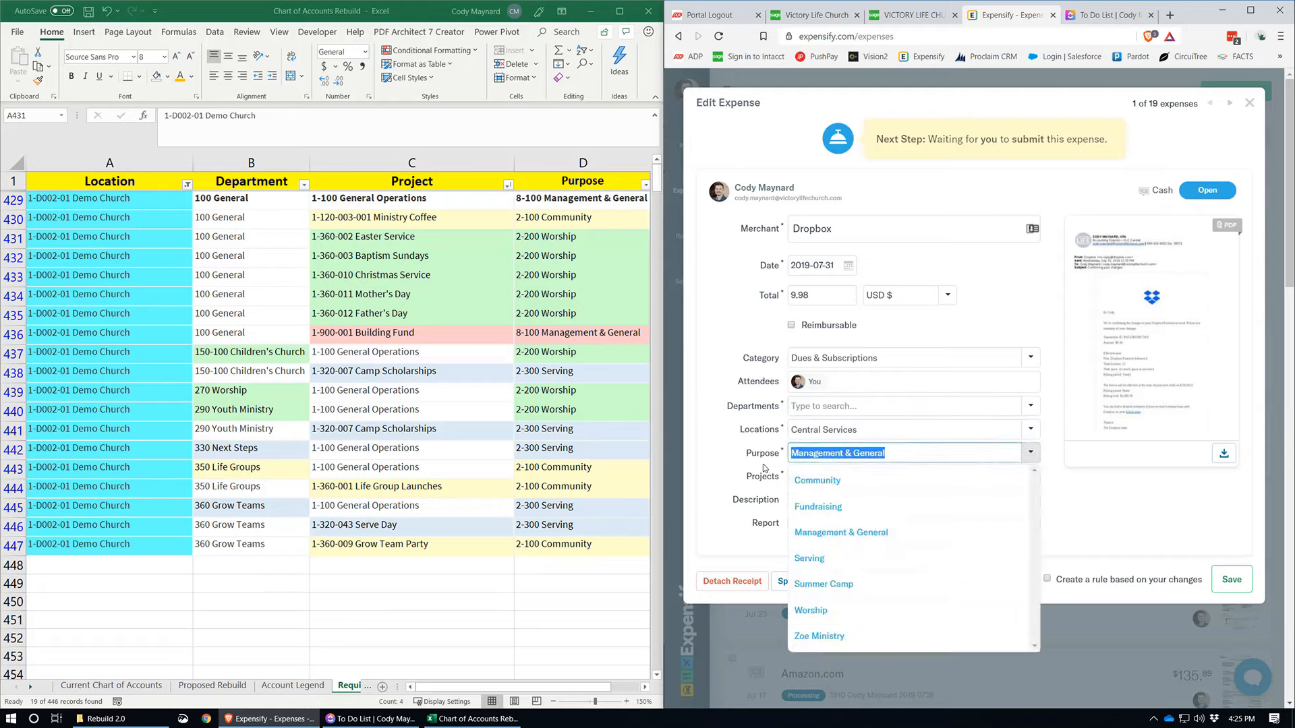
{"action": "type", "text": "wor"}
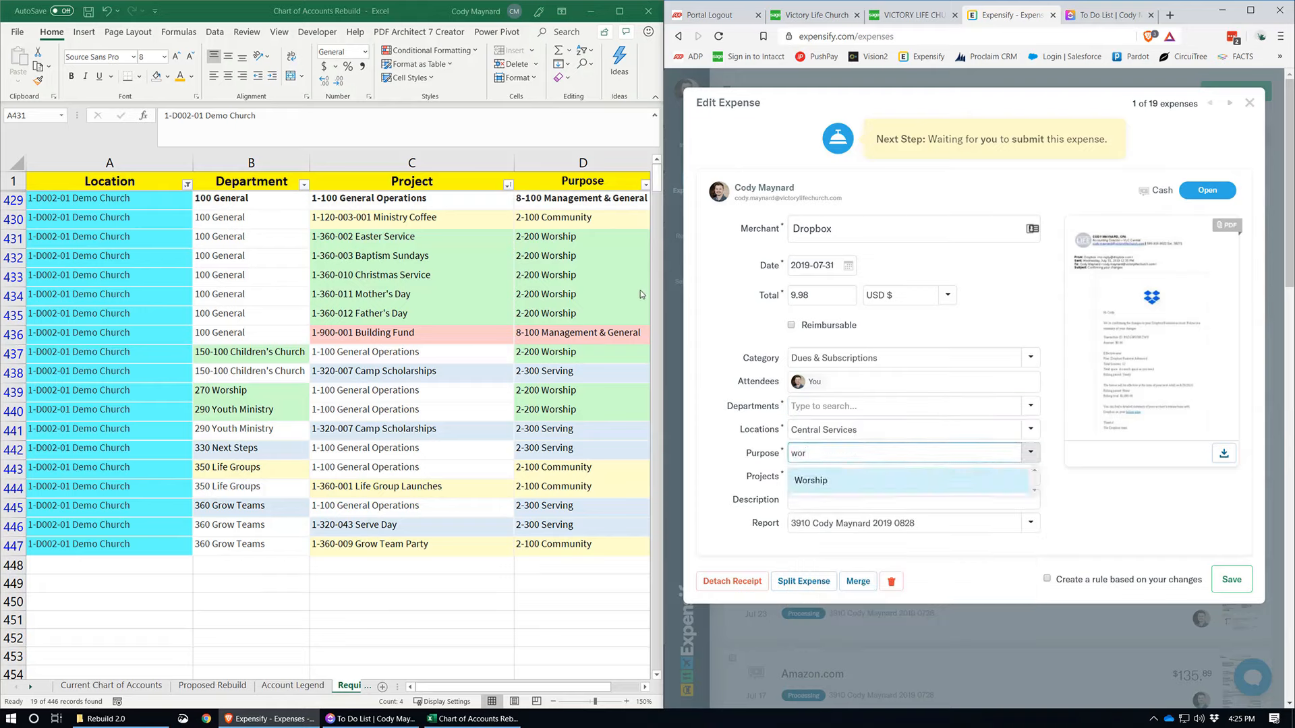
{"action": "key", "text": "Return"}
Step: Check the Easter Service row in Excel and set the expense's project to Easter Service in Expensify
{"action": "key", "text": "alt+Tab"}
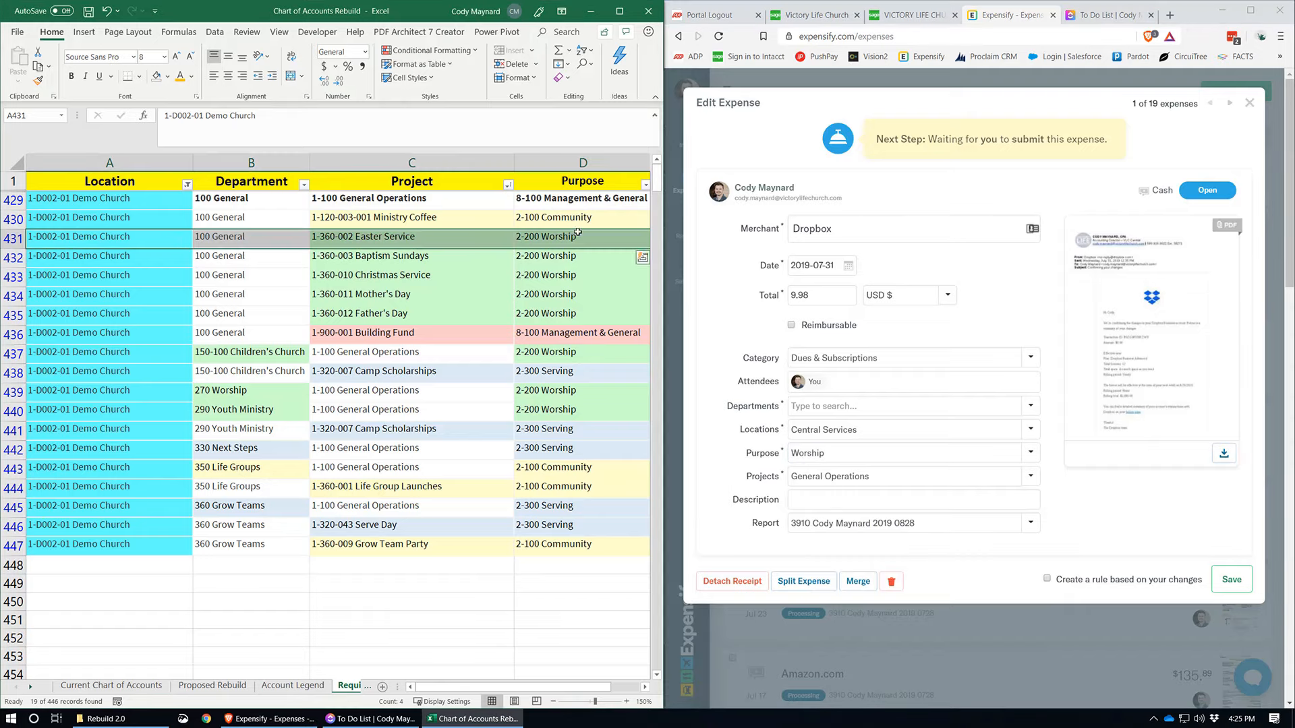
{"action": "left_click", "coordinate": [824, 477]}
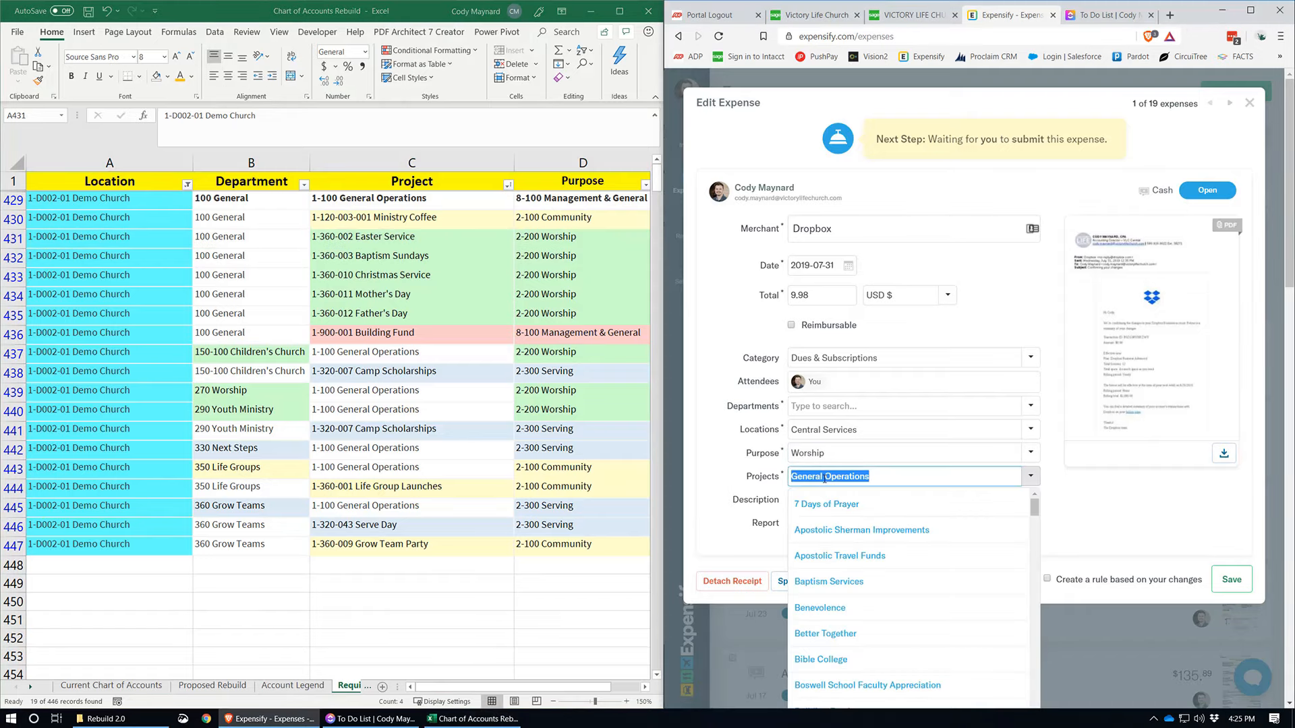
{"action": "type", "text": "eas"}
{"action": "left_click", "coordinate": [833, 504]}
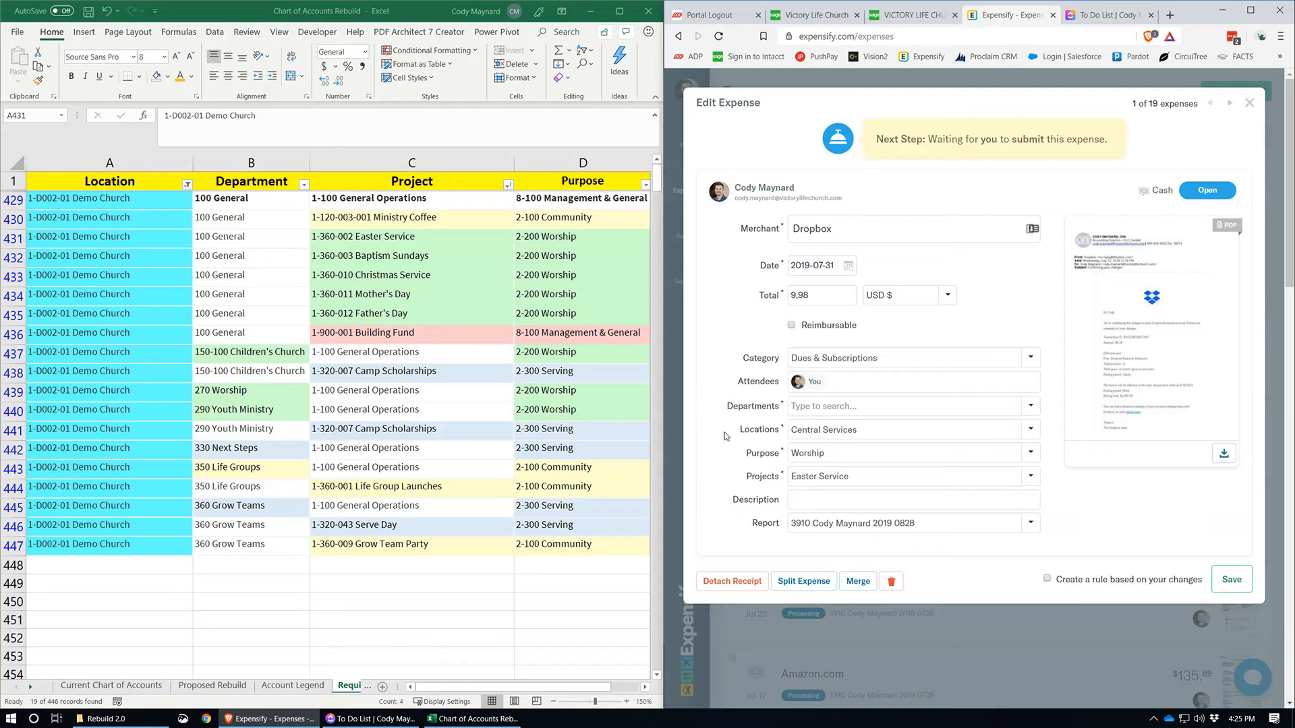
Step: Switch to Excel and review the Easter Service project and all Demo Church coding combinations in rows 429 to 447
{"action": "key", "text": "alt+Tab"}
{"action": "left_click", "coordinate": [369, 238]}
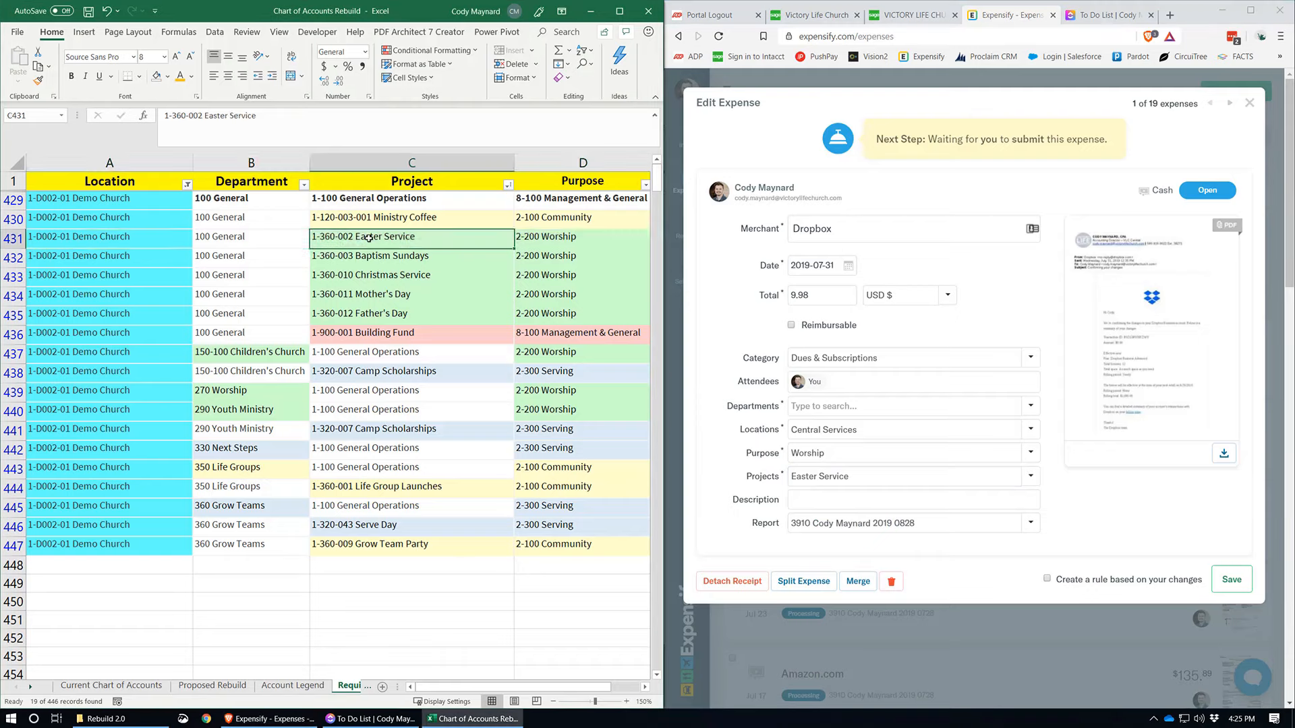
{"action": "left_click", "coordinate": [76, 200]}
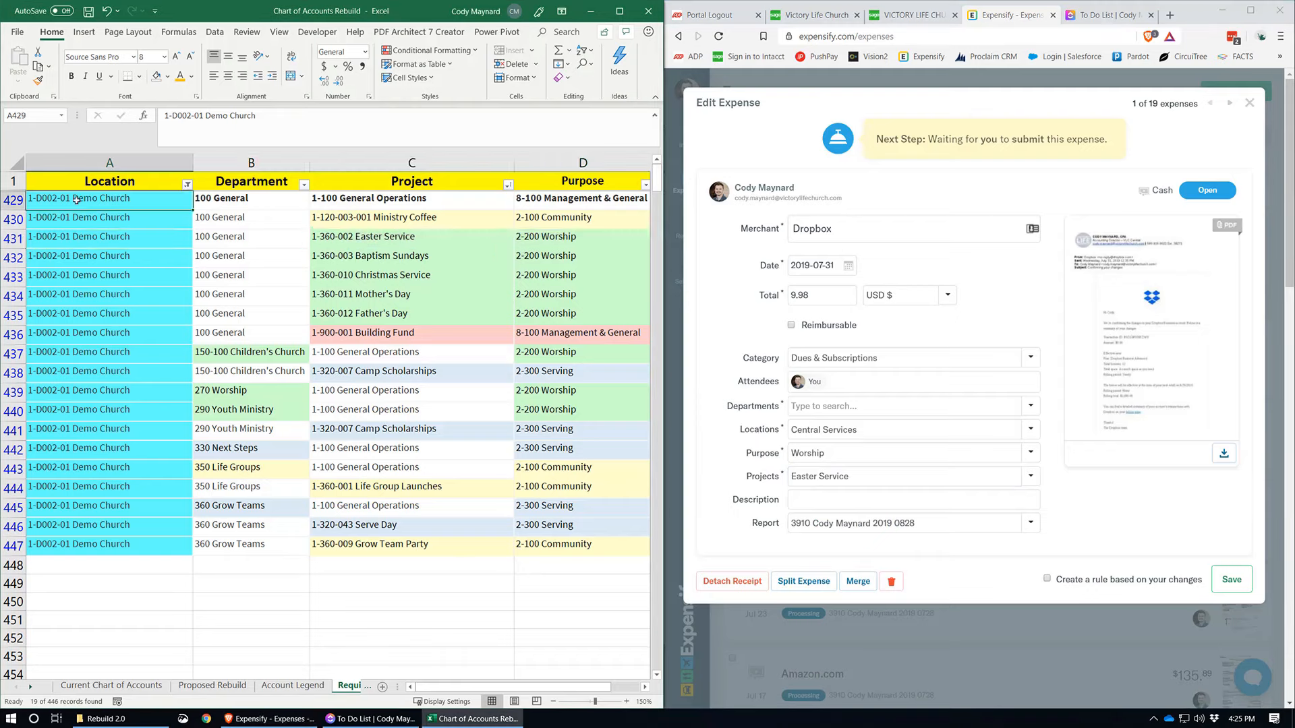
{"action": "left_click_drag", "start_coordinate": [76, 199], "coordinate": [567, 549]}
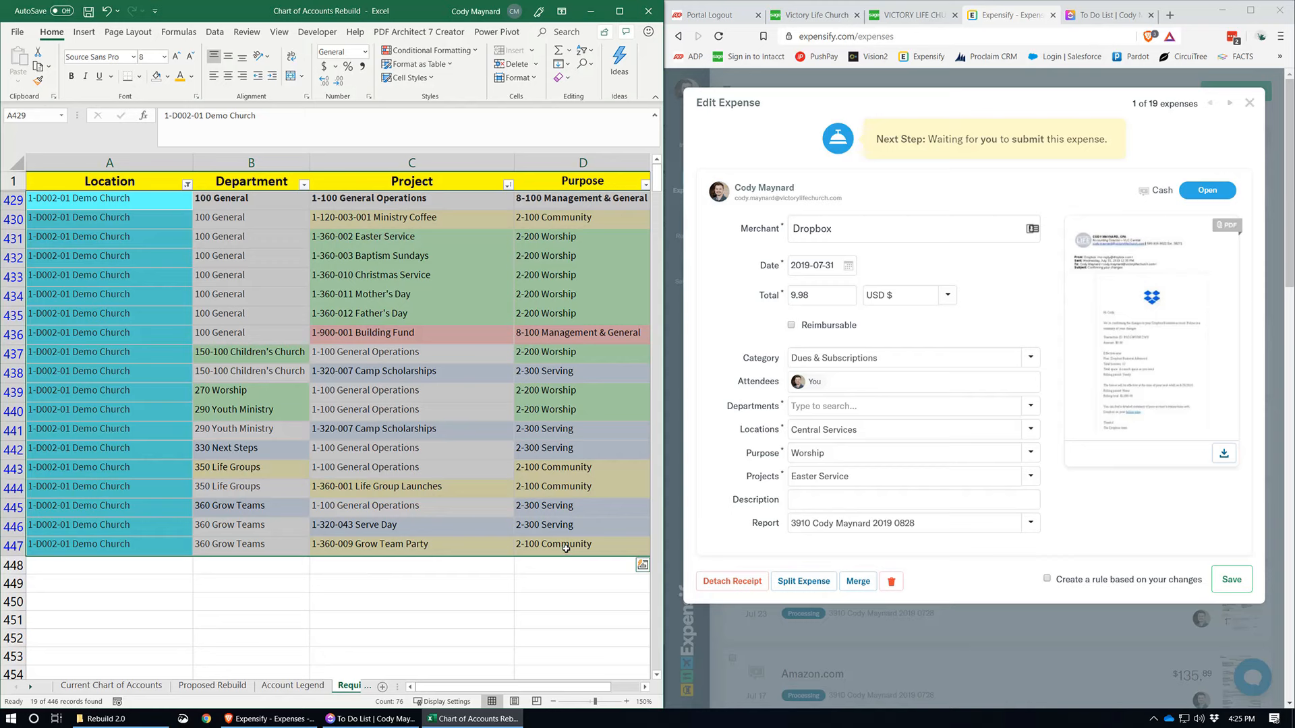
{"action": "left_click", "coordinate": [304, 340]}
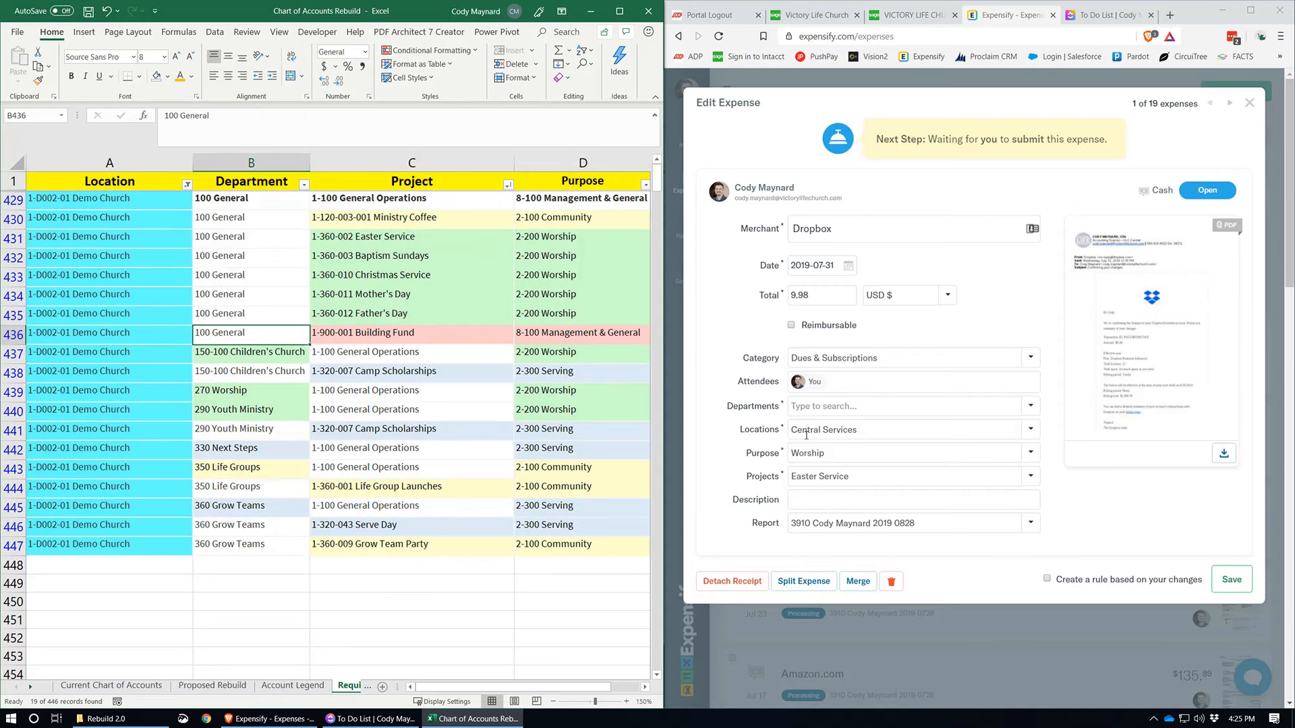
Step: In Expensify, set the Dropbox expense's department to Children's Church
{"action": "left_click", "coordinate": [822, 406]}
{"action": "type", "text": "chil"}
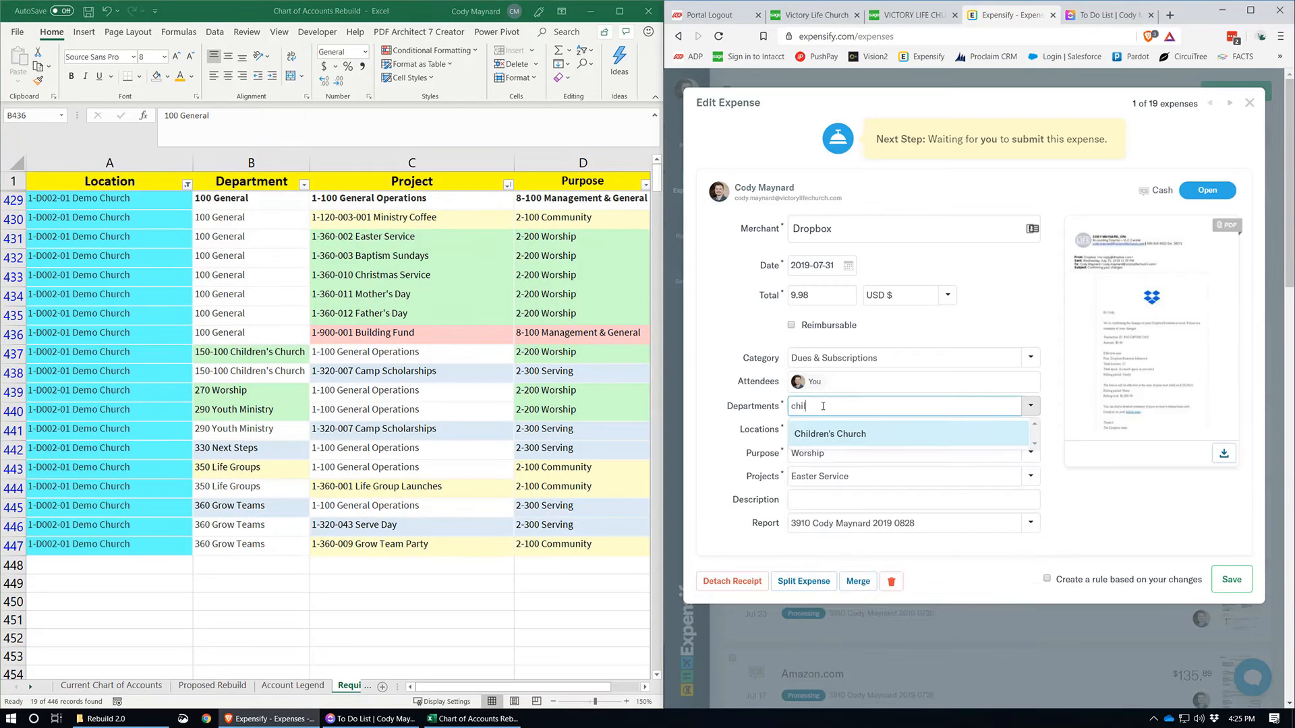
{"action": "left_click", "coordinate": [831, 434]}
Step: Clear the expense's project in Expensify and recheck the coding combinations in rows 429 to 447 of the Excel sheet
{"action": "left_click", "coordinate": [832, 475]}
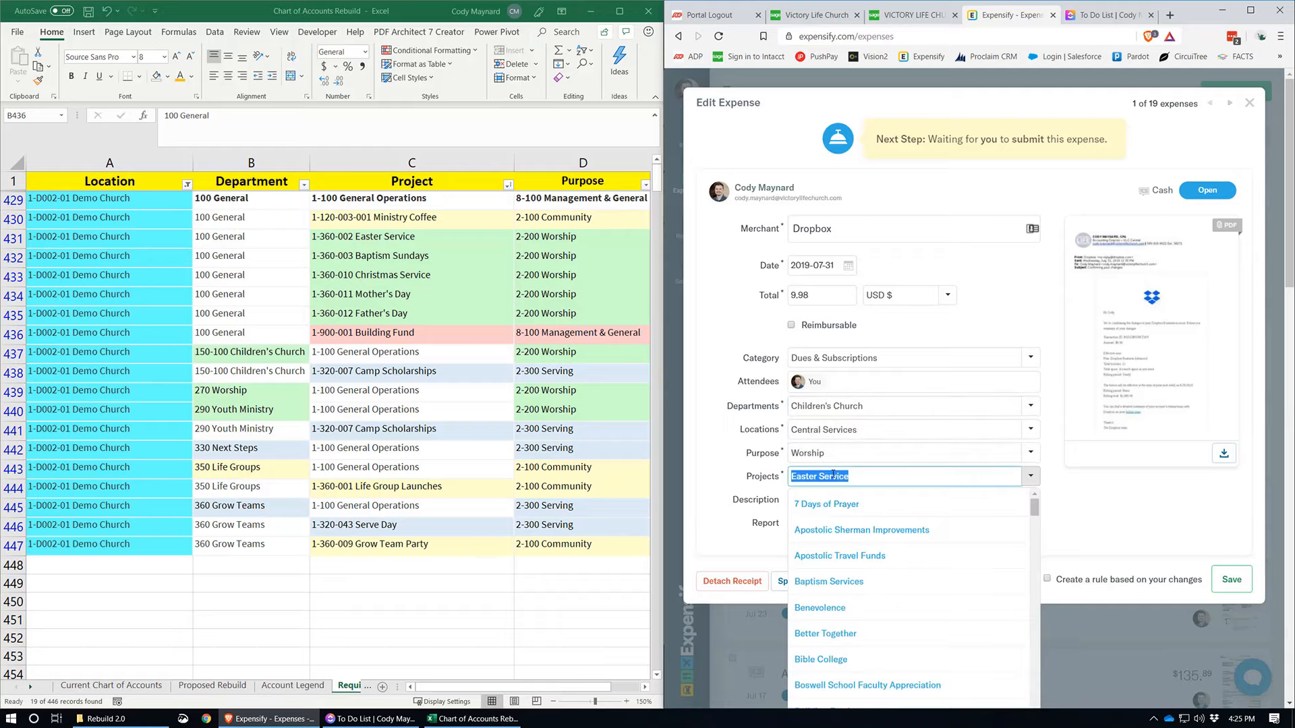
{"action": "key", "text": "alt+Tab"}
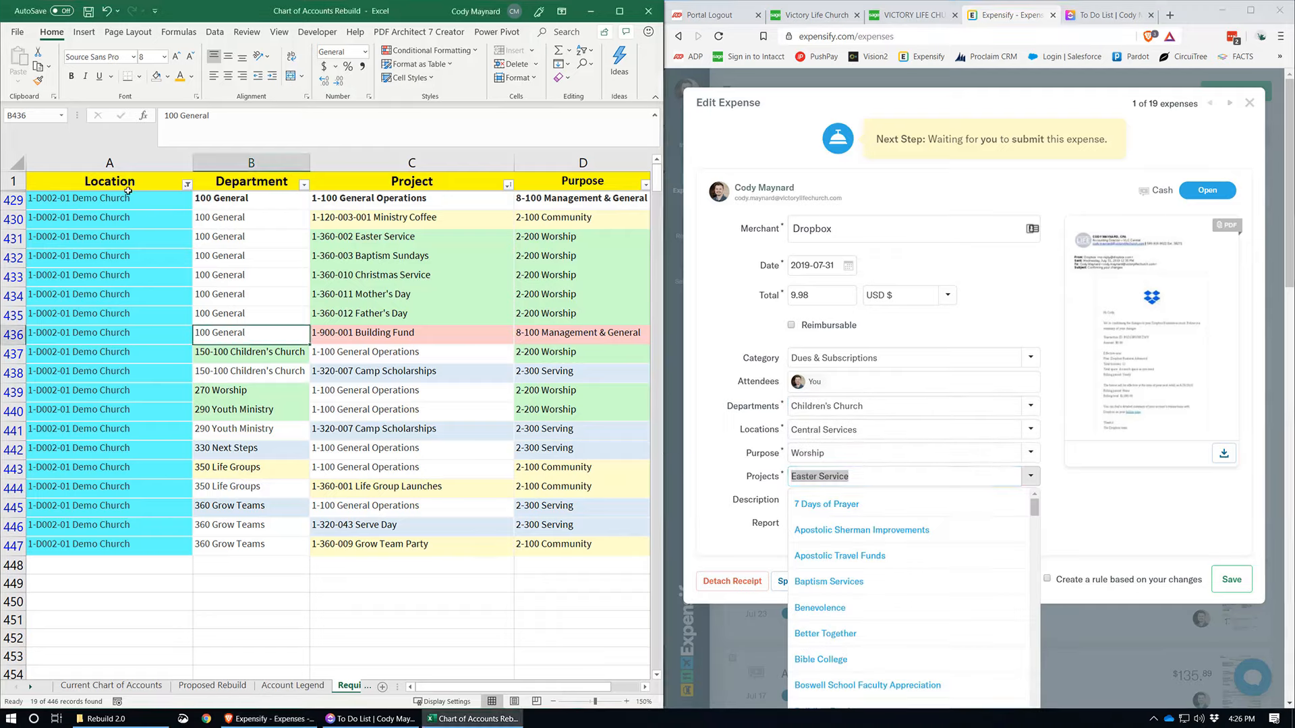
{"action": "left_click_drag", "start_coordinate": [50, 201], "coordinate": [601, 543]}
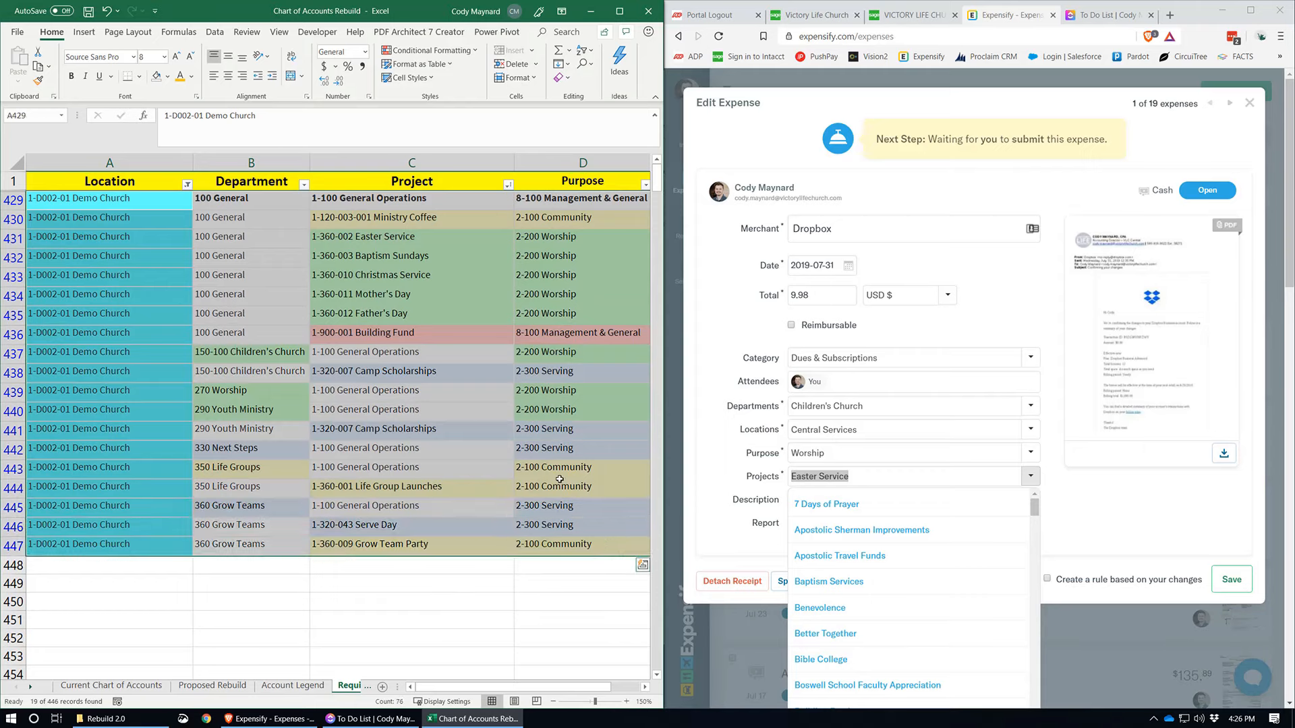
{"action": "left_click", "coordinate": [560, 480]}
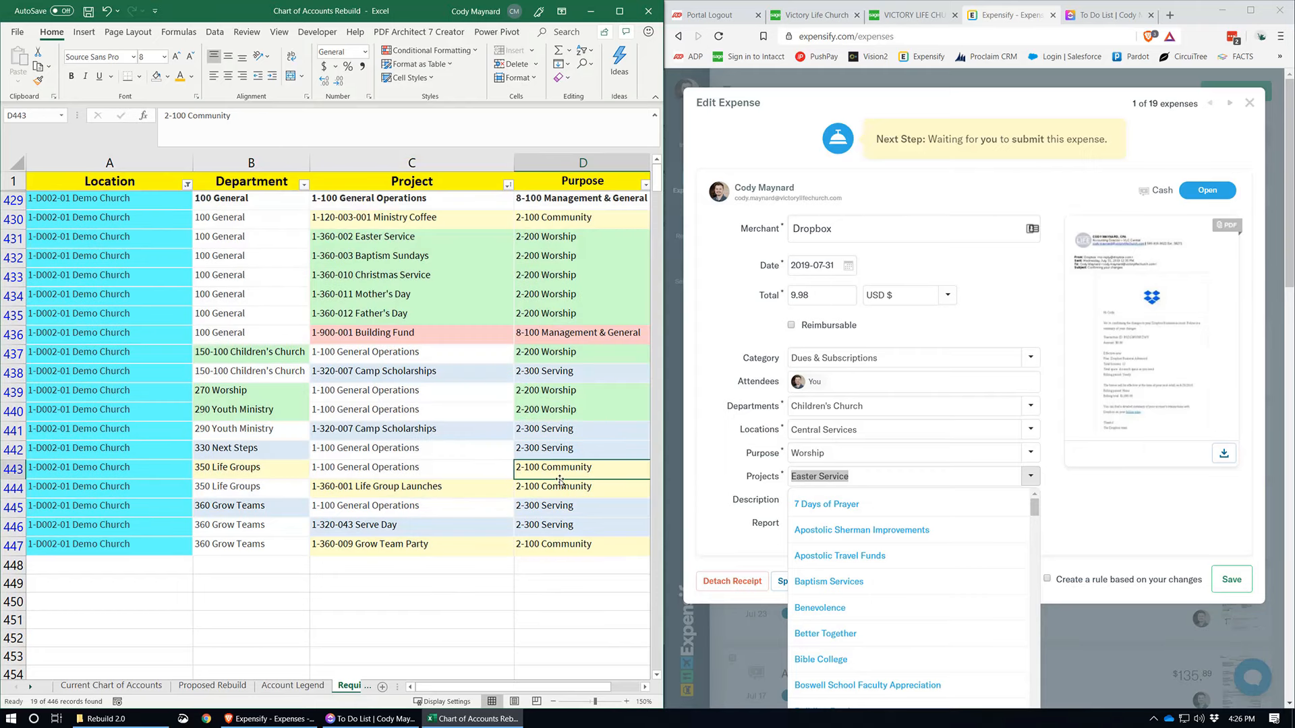
{"action": "left_click", "coordinate": [695, 435]}
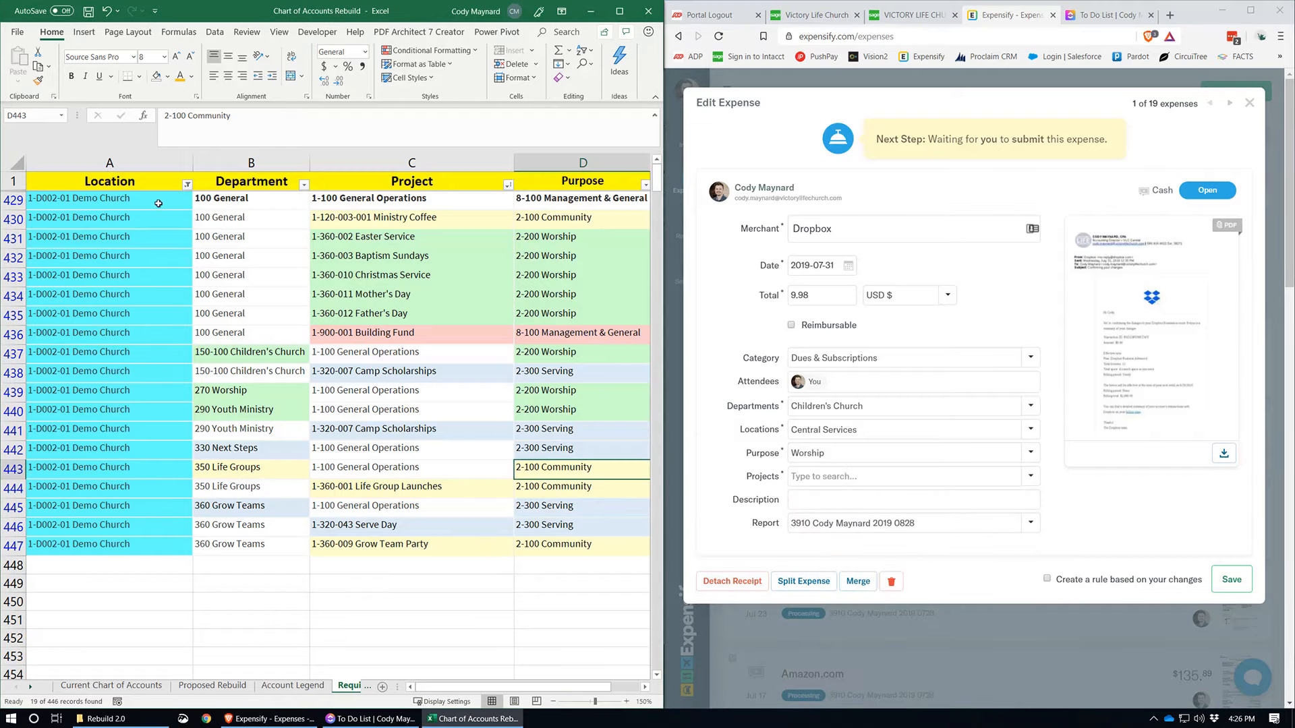
Step: Review the full set of Demo Church combinations in Excel and examine the Grow Team Party row's project, department and purpose
{"action": "left_click_drag", "start_coordinate": [78, 199], "coordinate": [564, 545]}
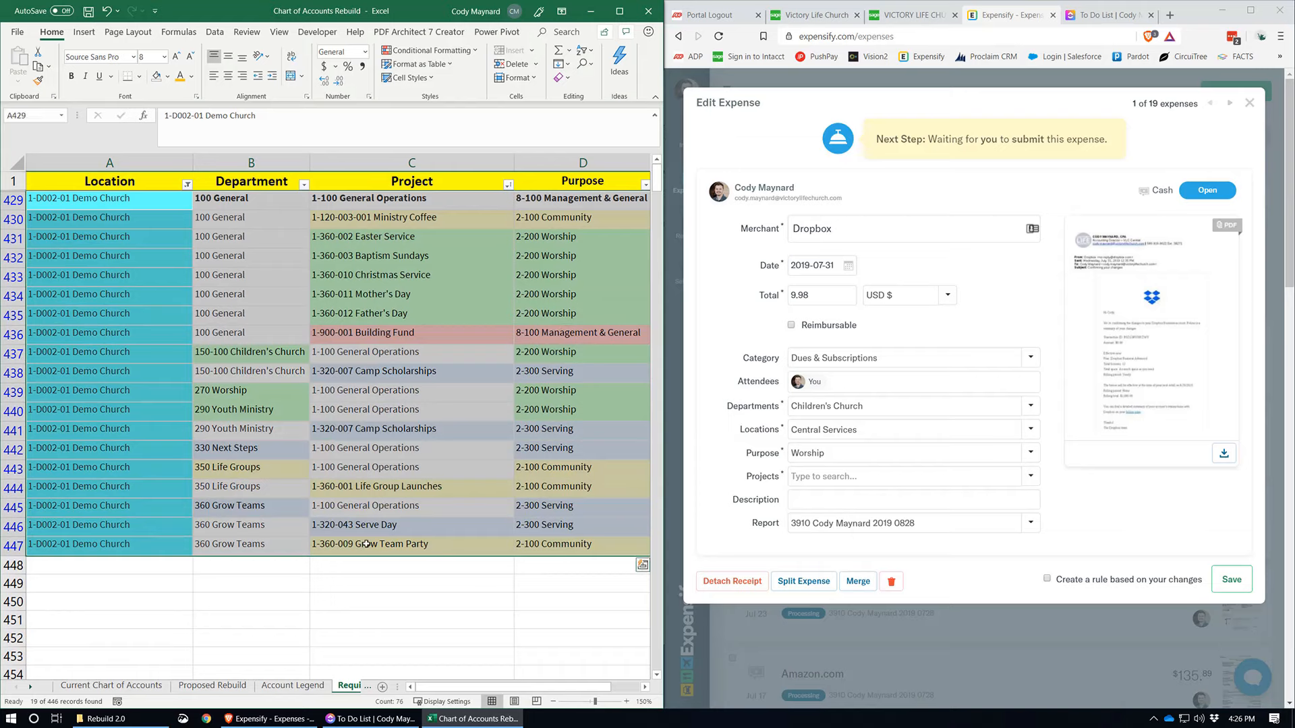
{"action": "left_click", "coordinate": [365, 545]}
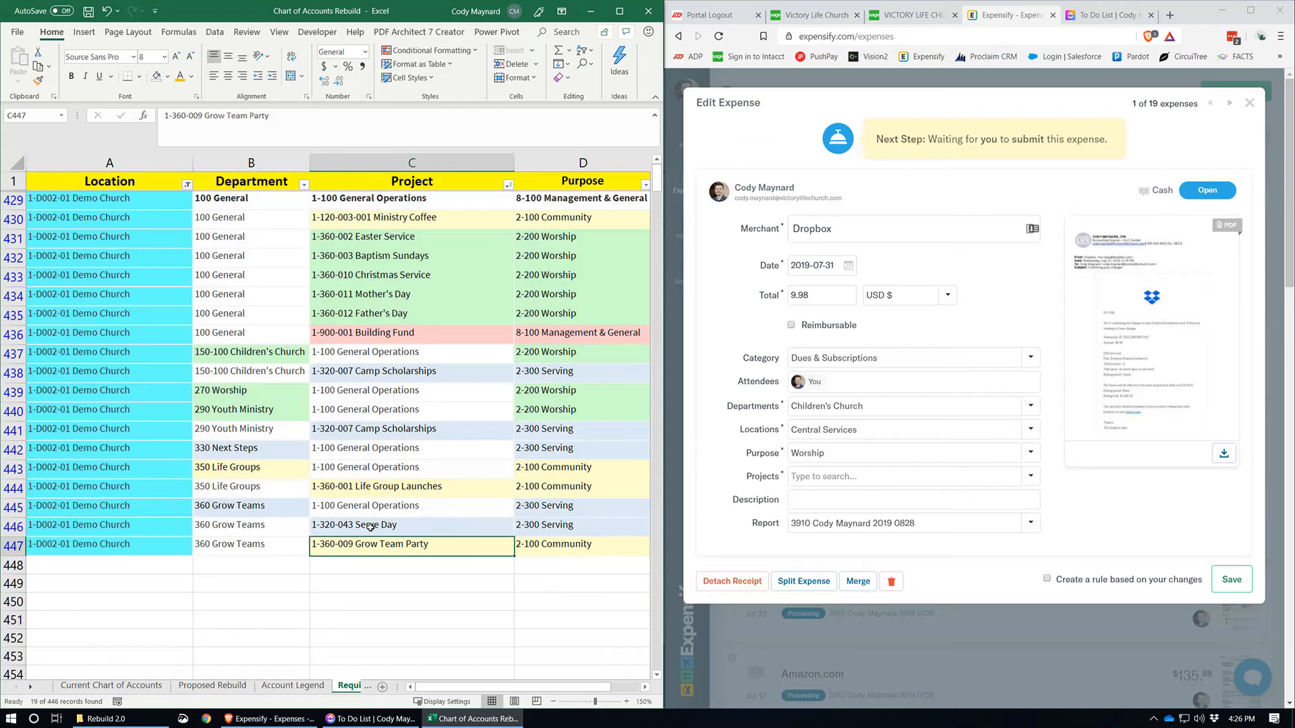
{"action": "left_click", "coordinate": [229, 545]}
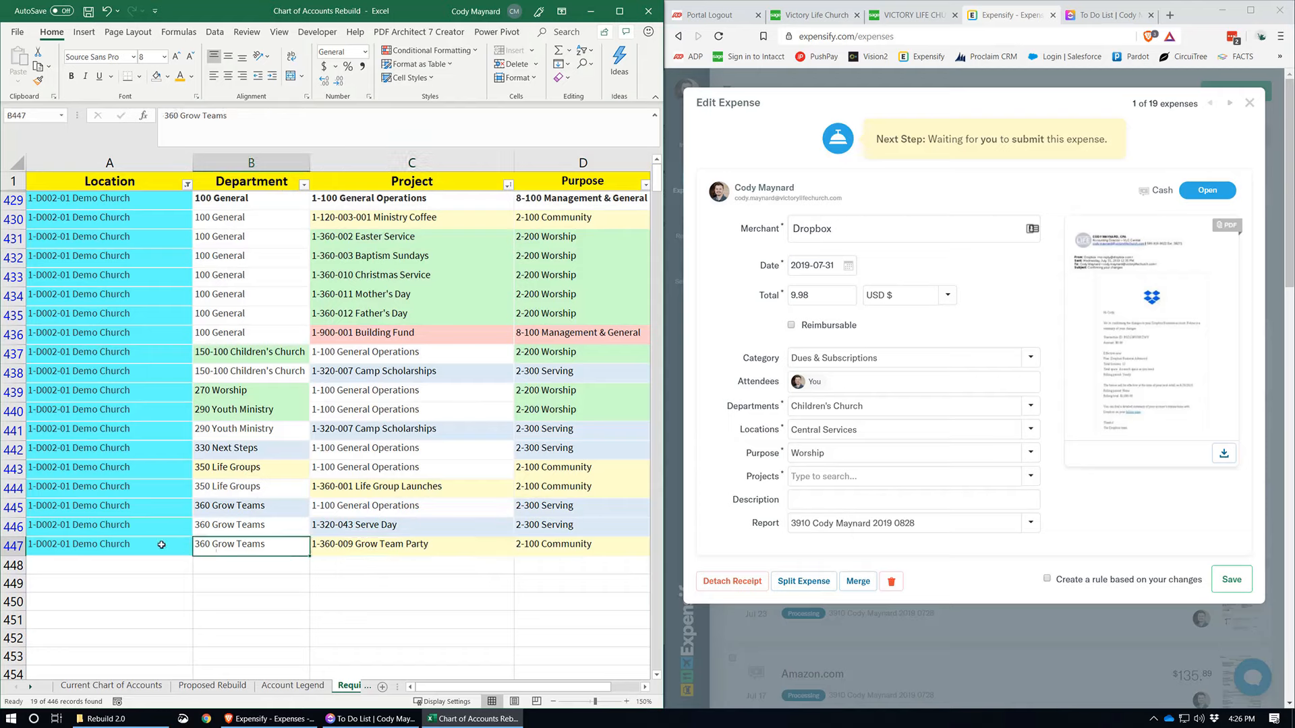
{"action": "left_click", "coordinate": [566, 545]}
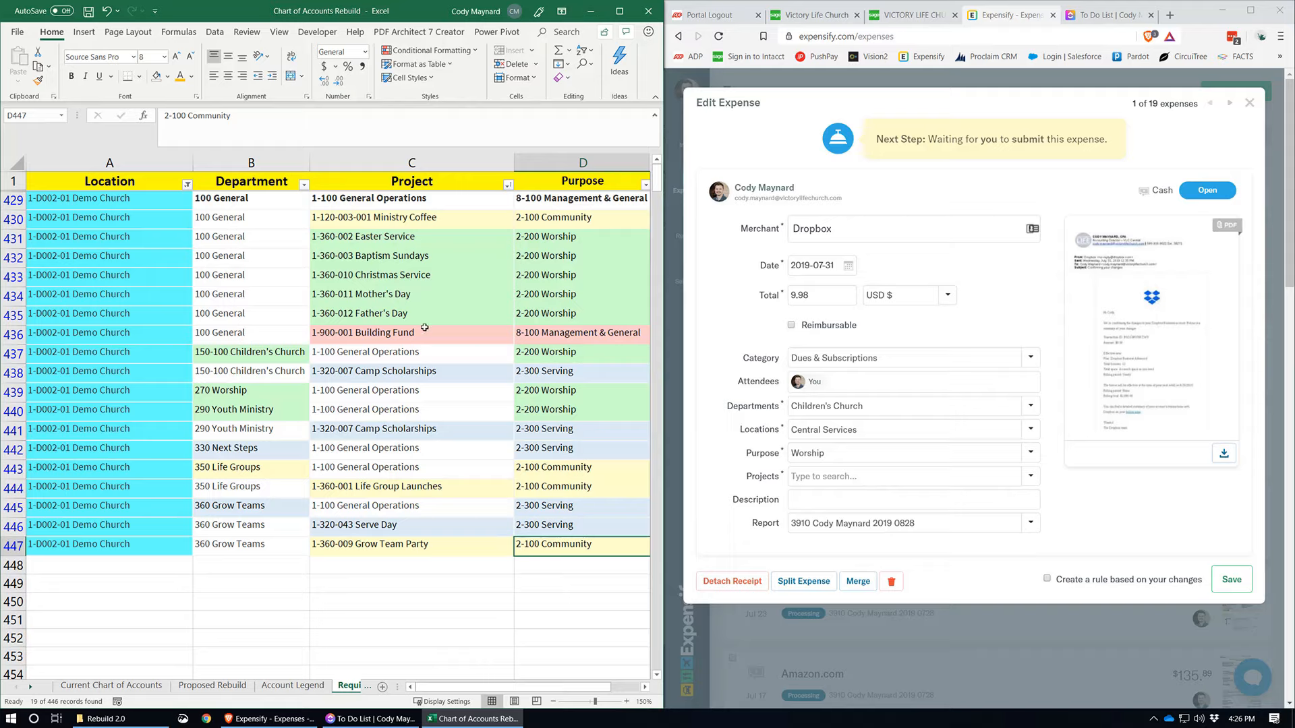